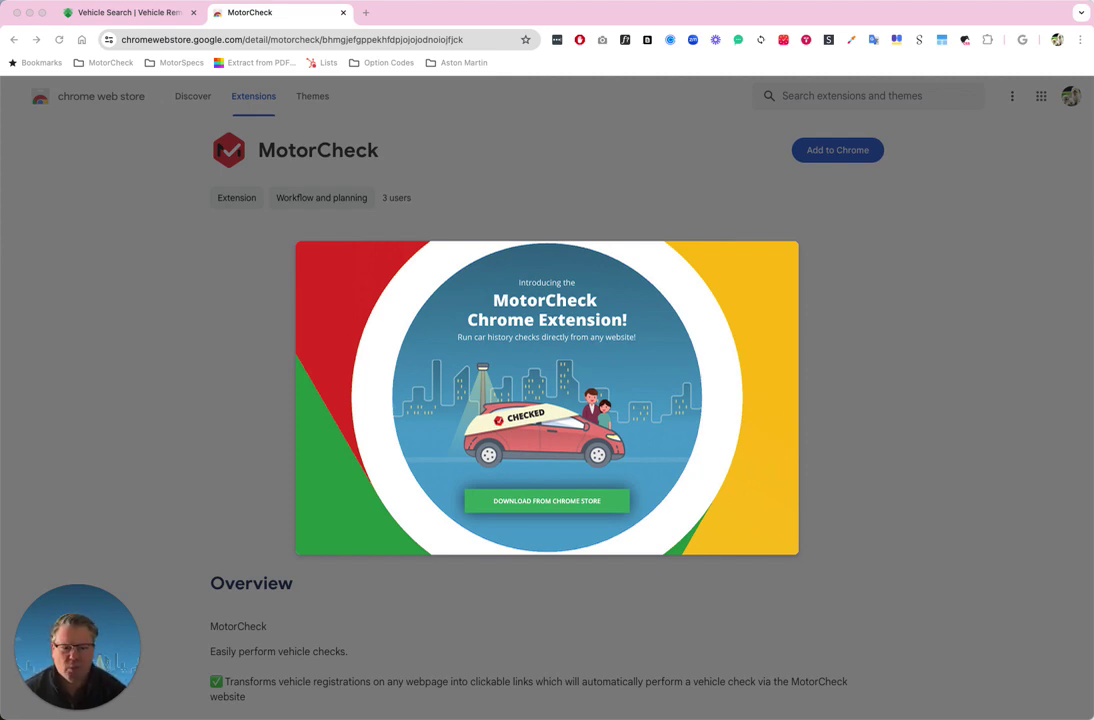
- Close the enlarged preview image and add the MotorCheck extension to Chrome, approving its permission request
left_click(856, 309)
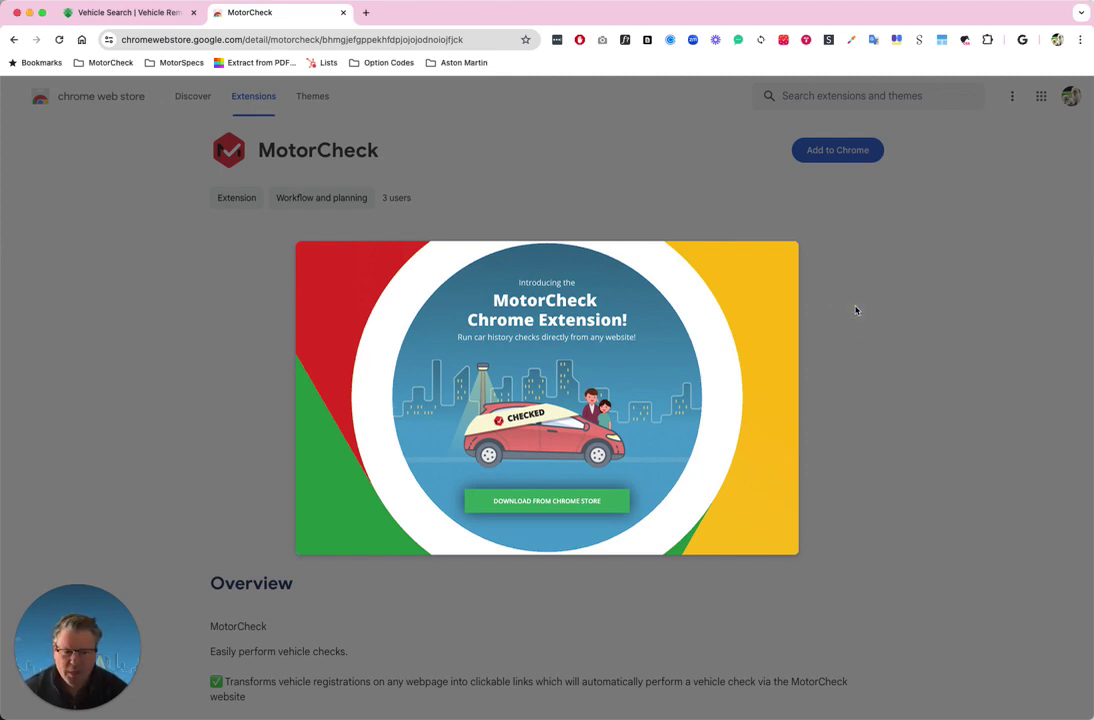
left_click(622, 208)
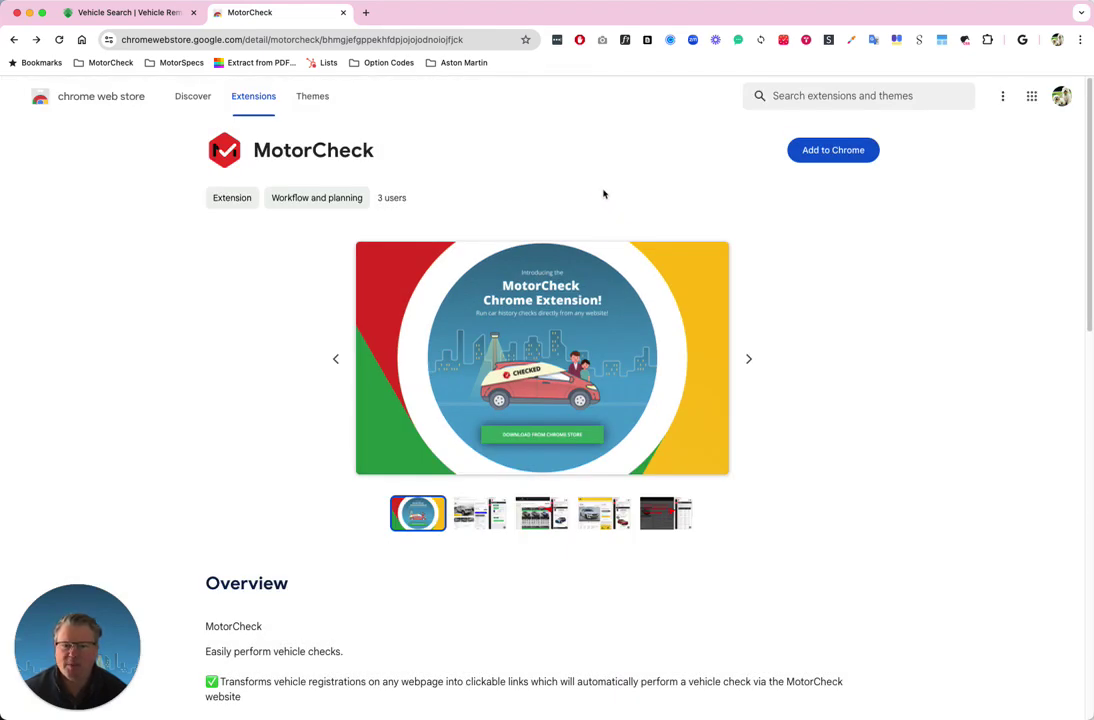
left_click(830, 152)
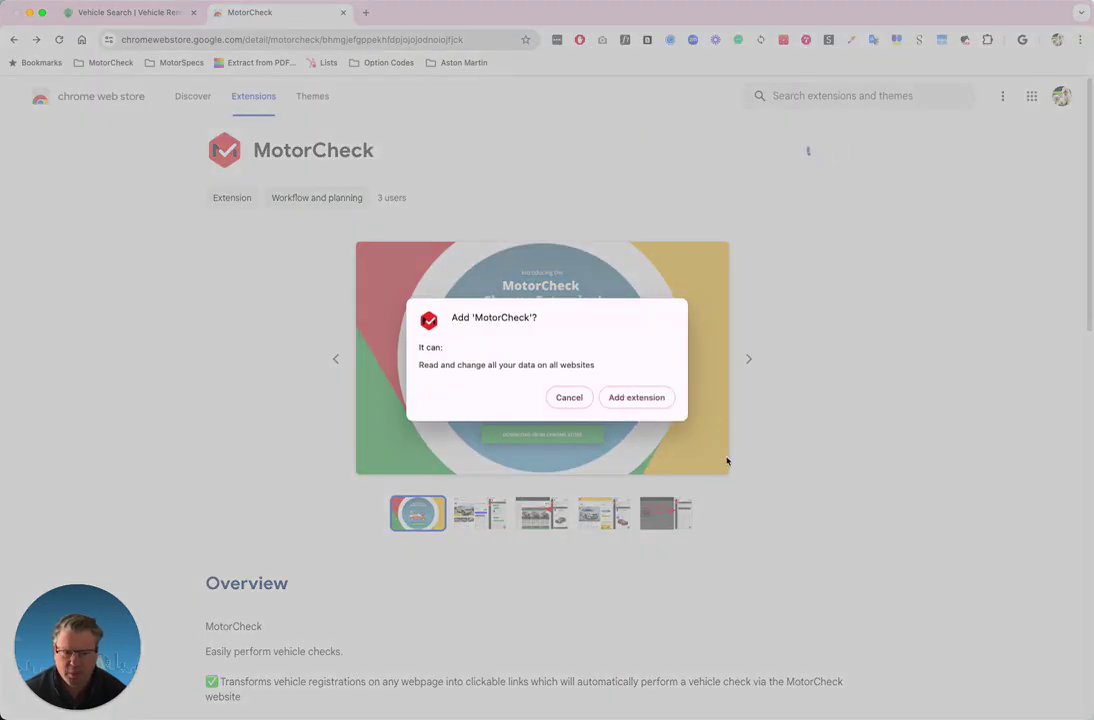
left_click(638, 397)
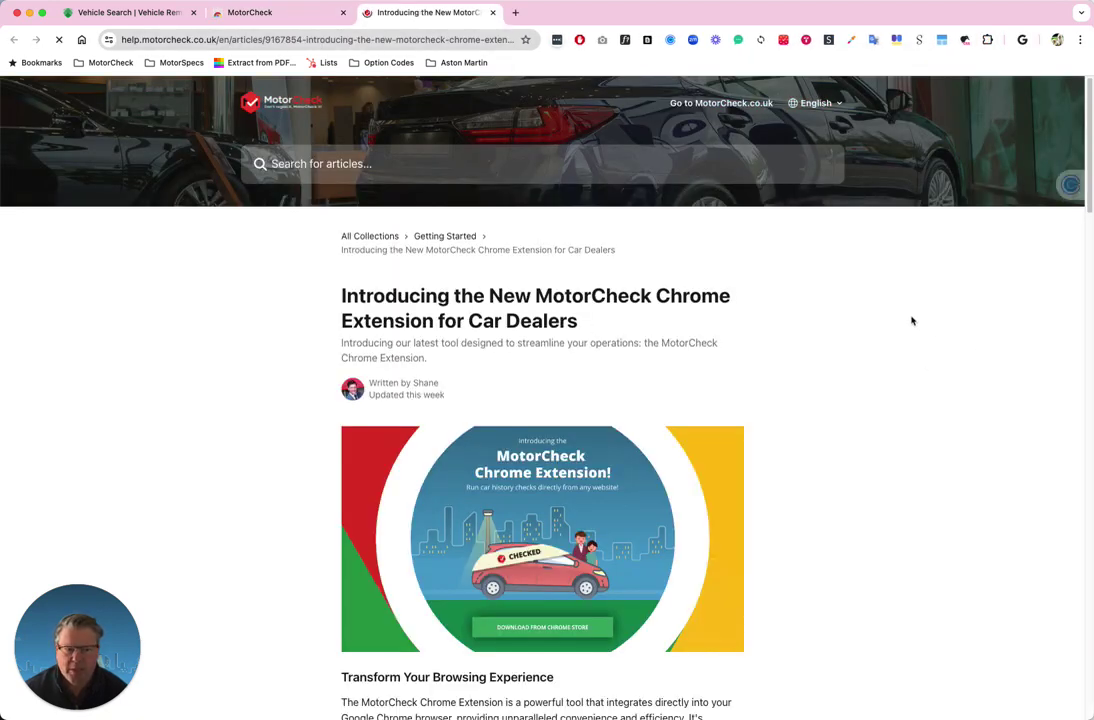
- Skim the help article introducing the MotorCheck Chrome extension for car dealers, from the advantages to the registration recognition section
scroll(912, 321, "down", 8)
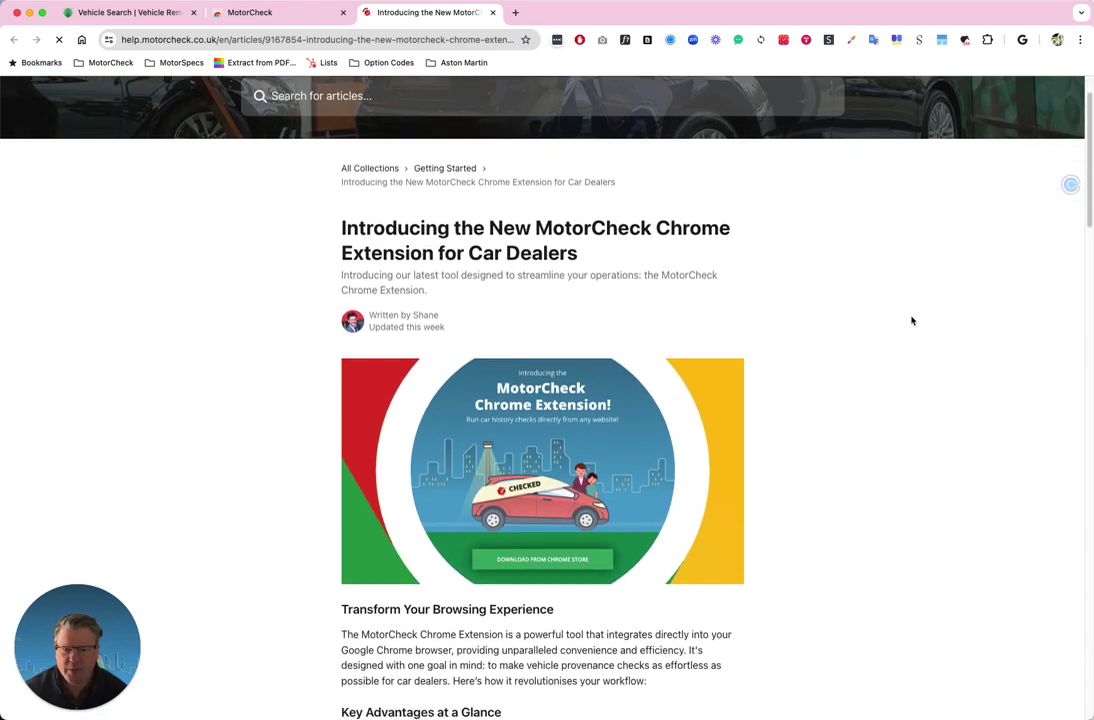
scroll(912, 321, "down", 6)
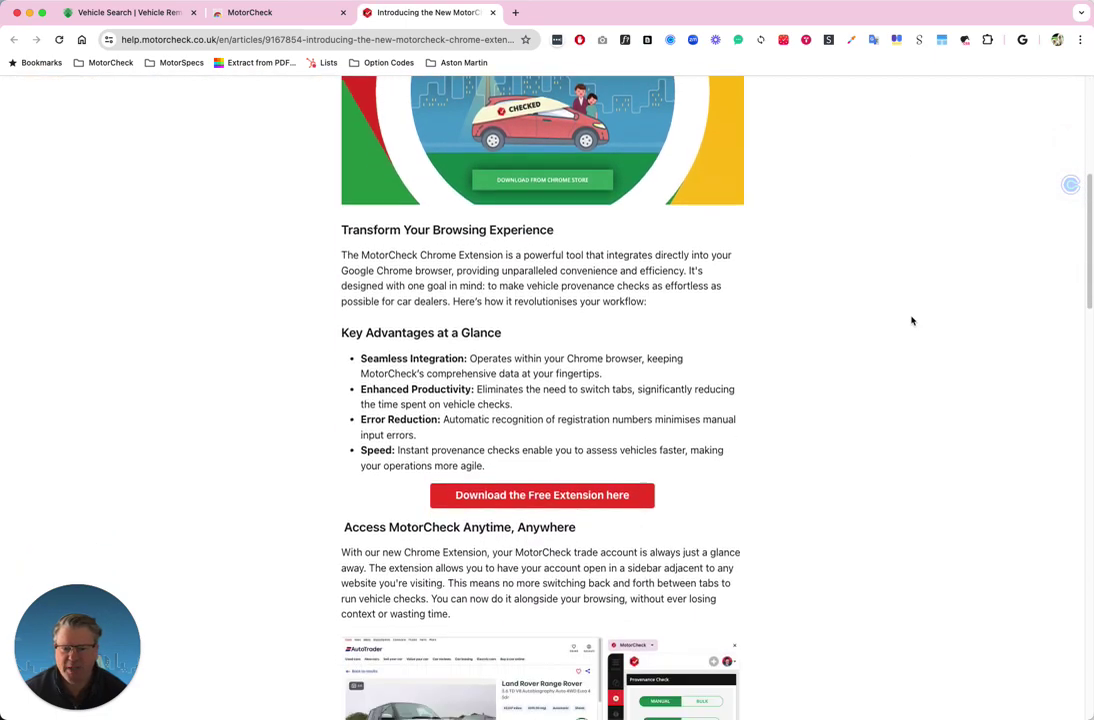
scroll(912, 321, "down", 10)
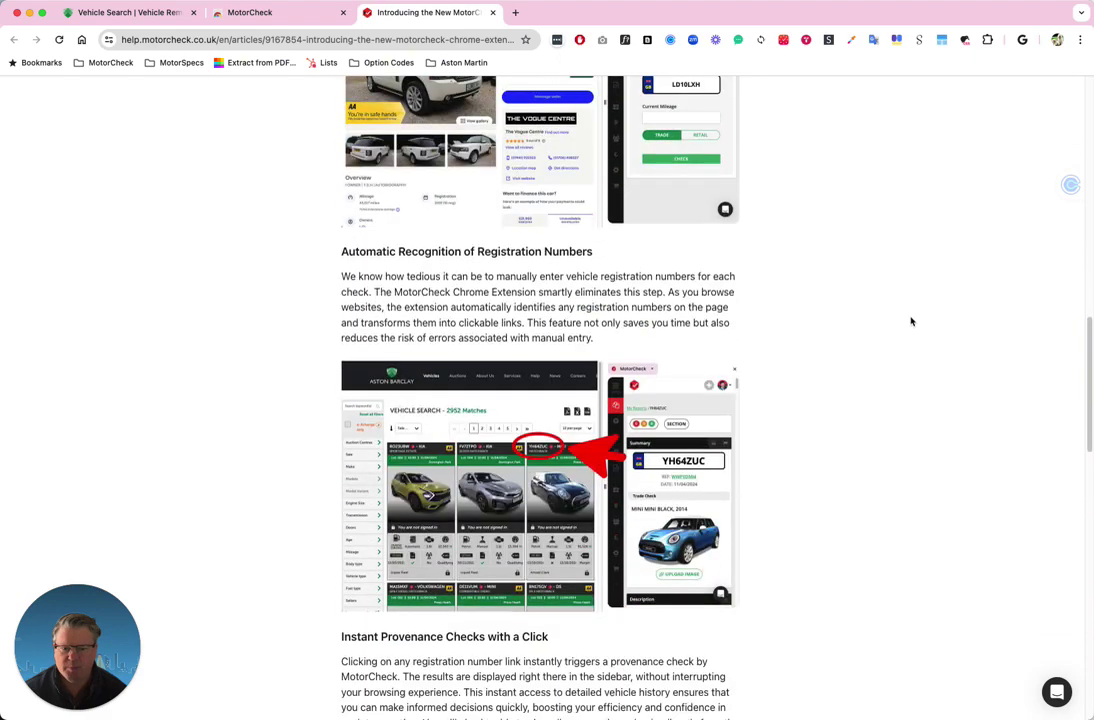
scroll(912, 321, "up", 20)
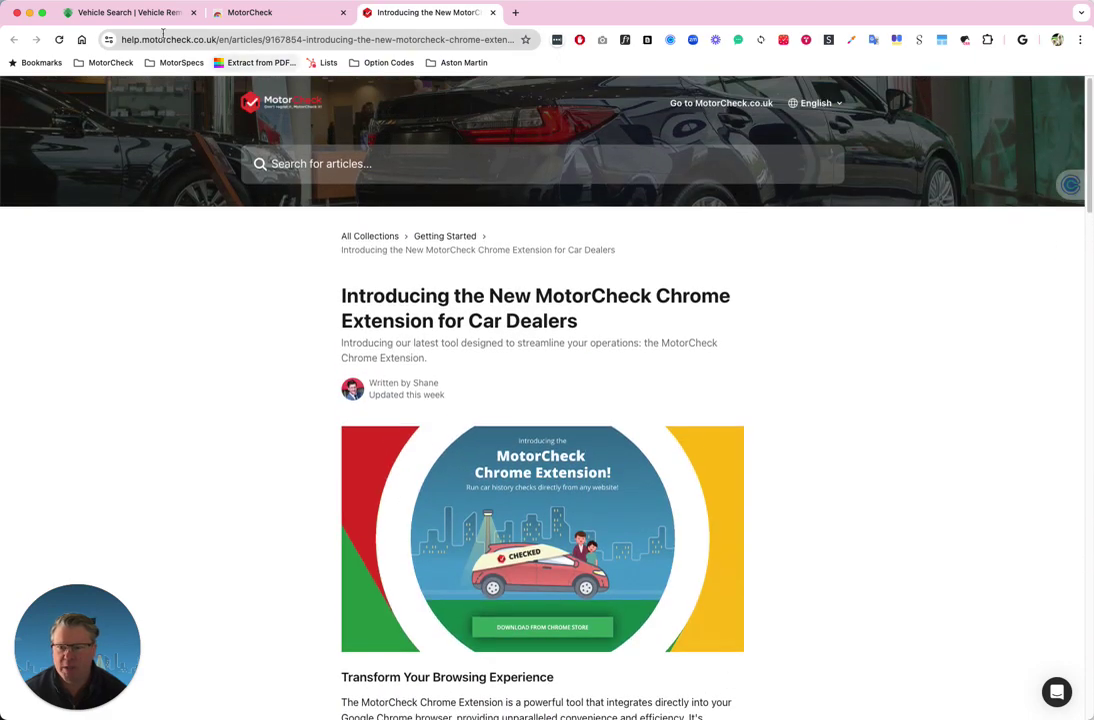
- Switch to the Aston Barclay vehicle search page, look over the listings and reload the page
left_click(124, 13)
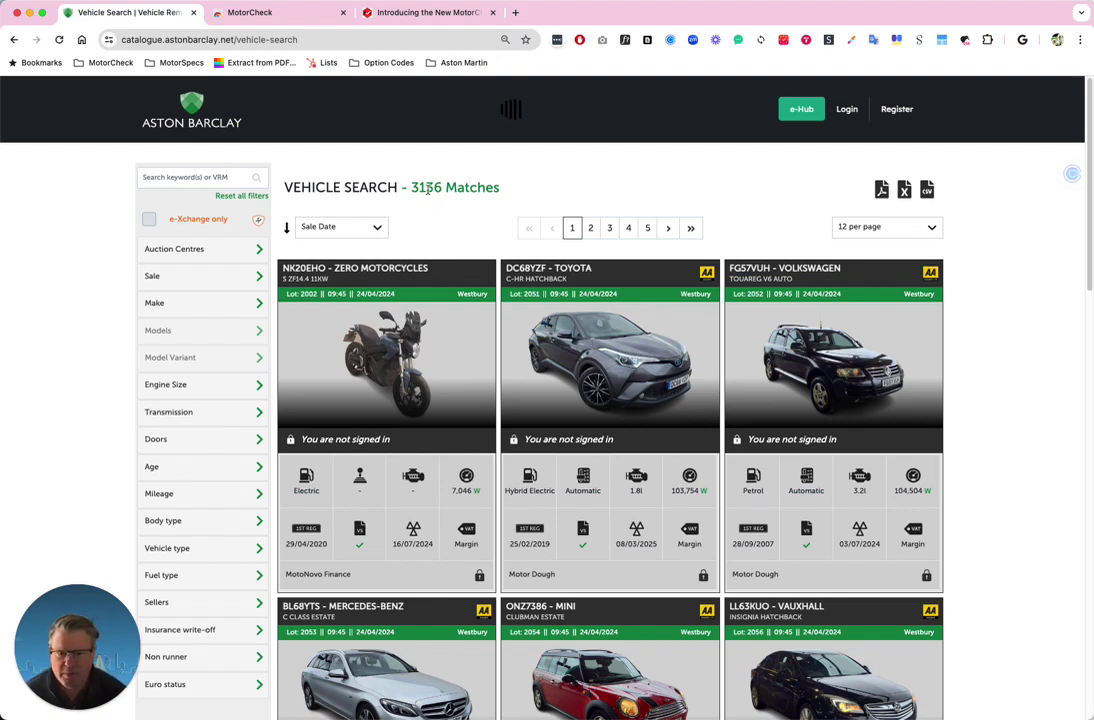
scroll(1007, 301, "down", 5)
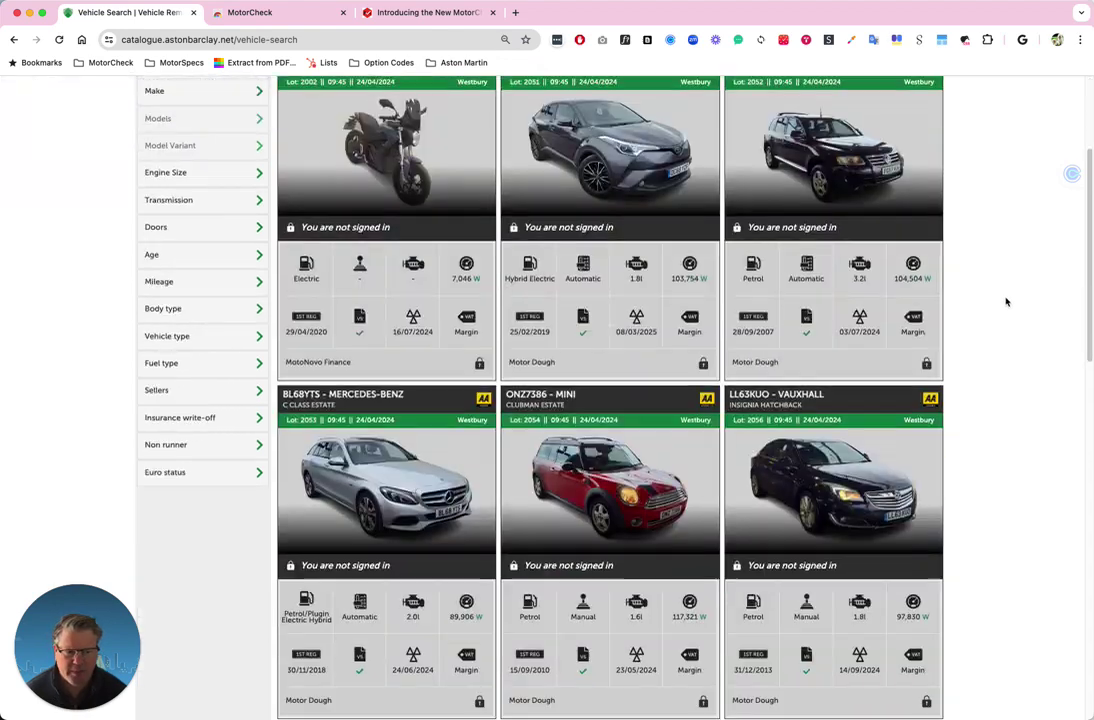
scroll(1008, 303, "up", 5)
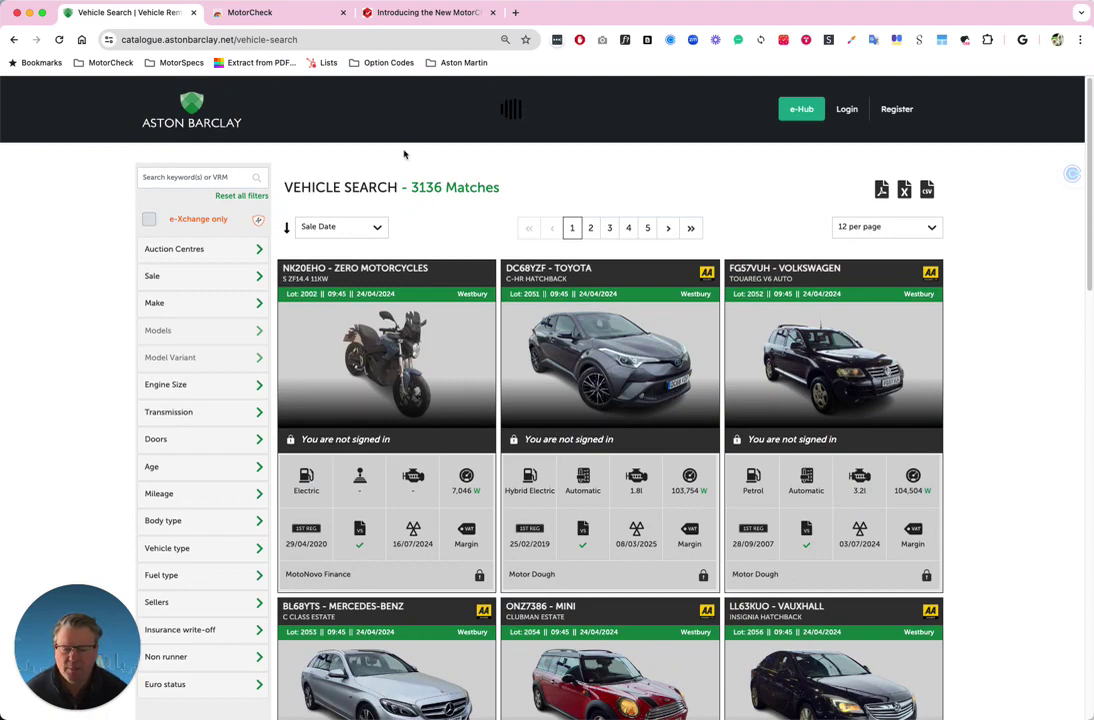
left_click(59, 40)
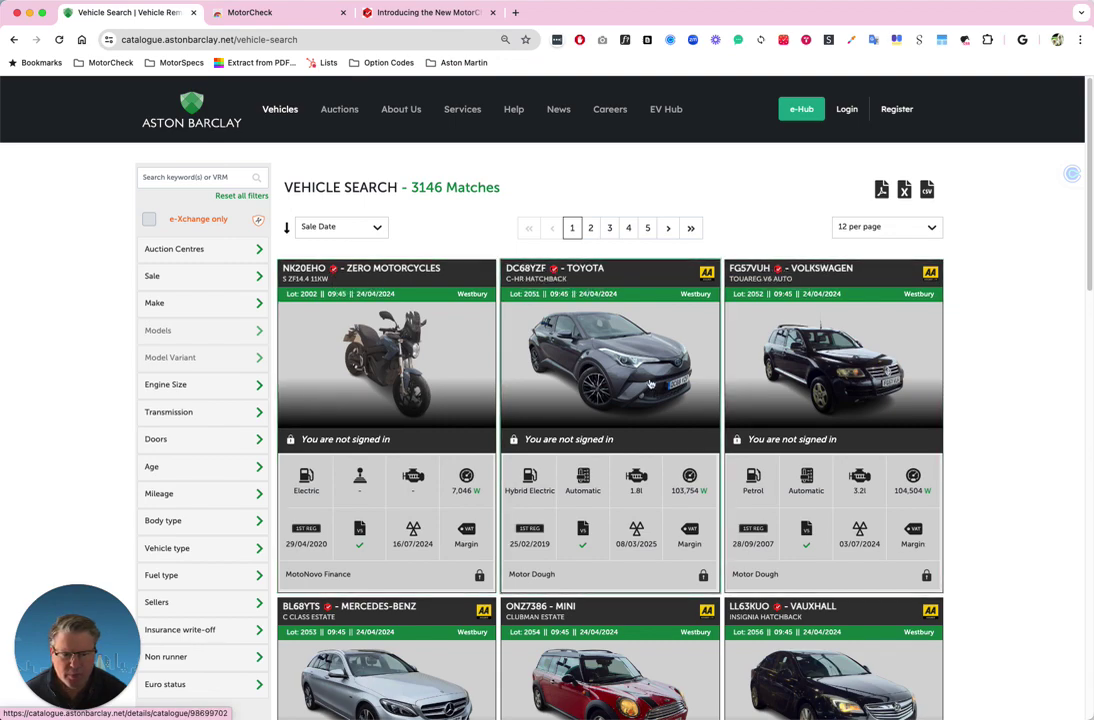
- Run a MotorCheck vehicle check from the registration link of the Zero Motorcycles listing and dismiss the side panel pinning tip
scroll(639, 428, "down", 1)
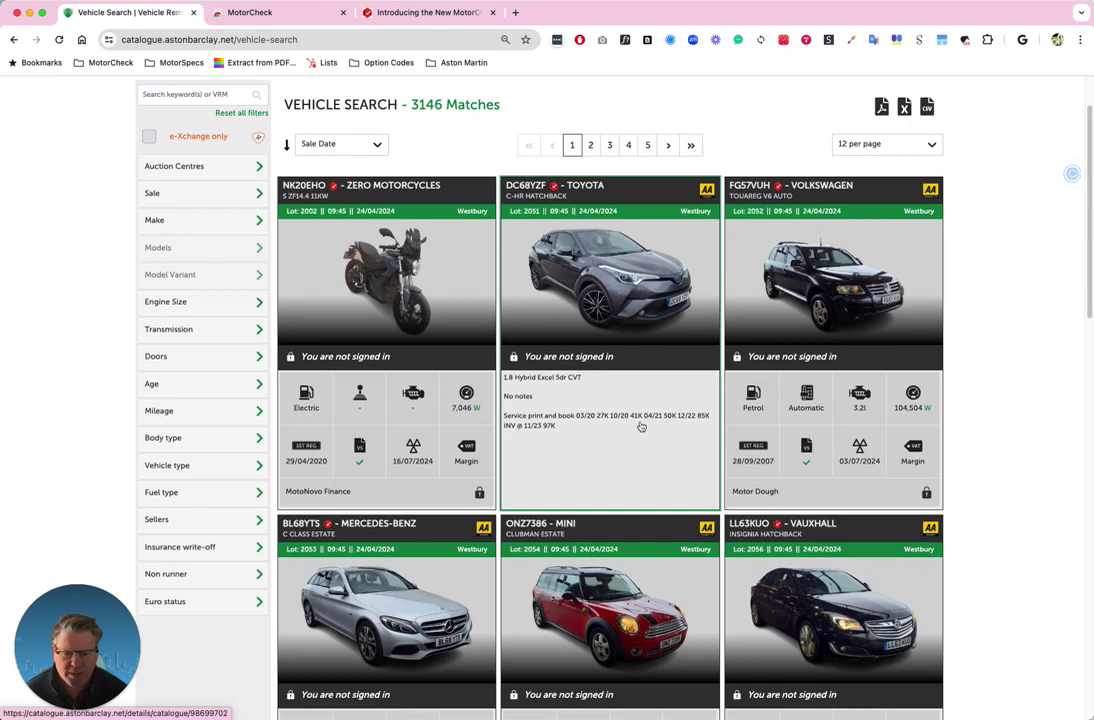
scroll(641, 427, "down", 5)
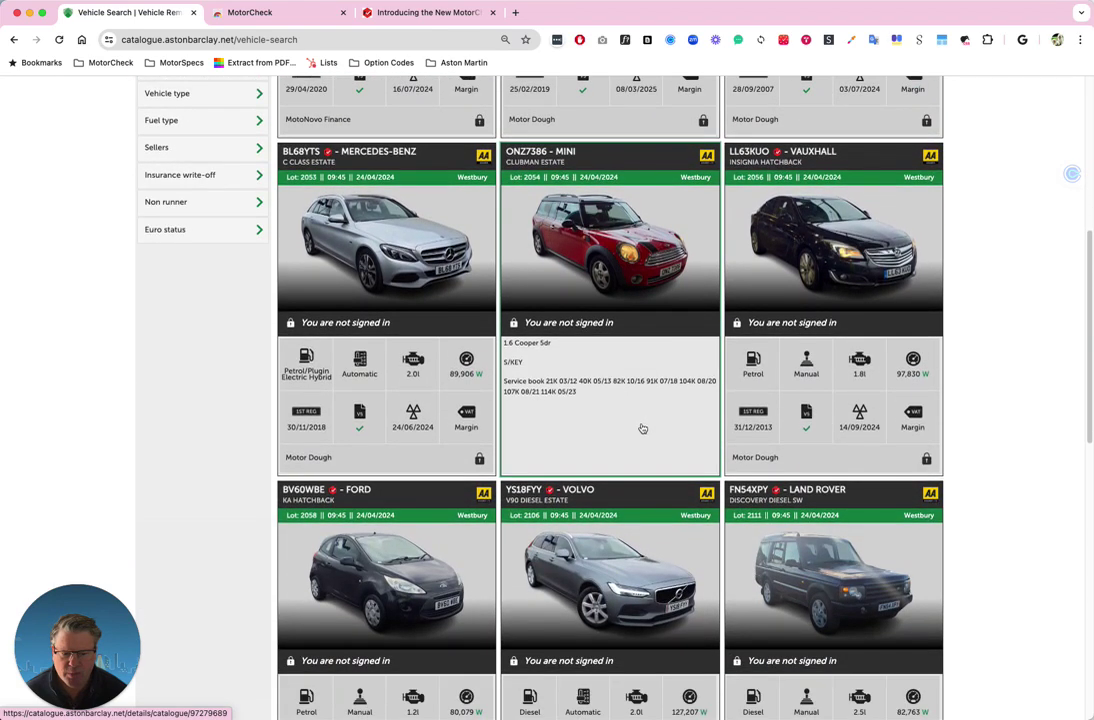
scroll(643, 428, "up", 6)
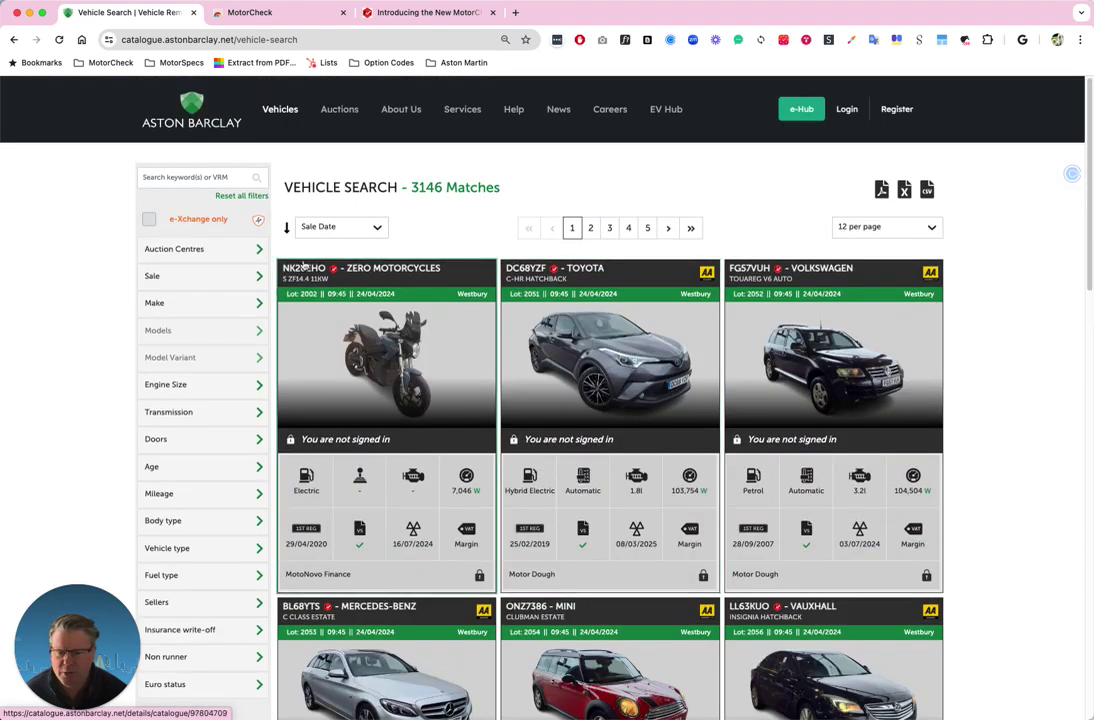
left_click(298, 270)
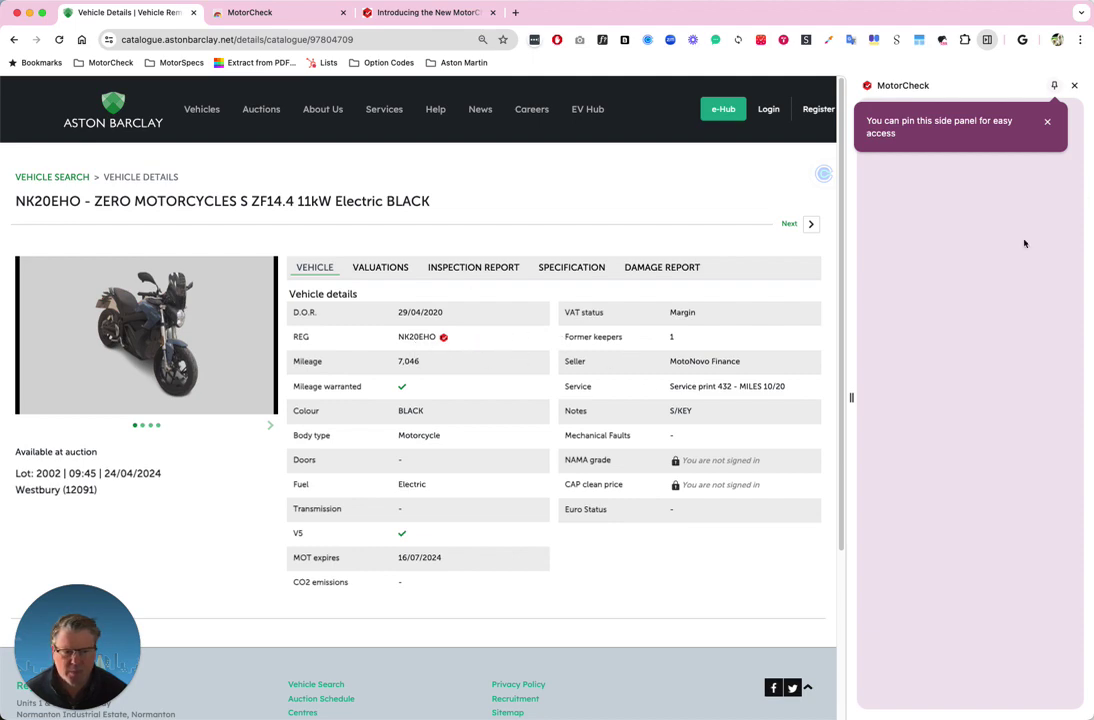
left_click(1048, 123)
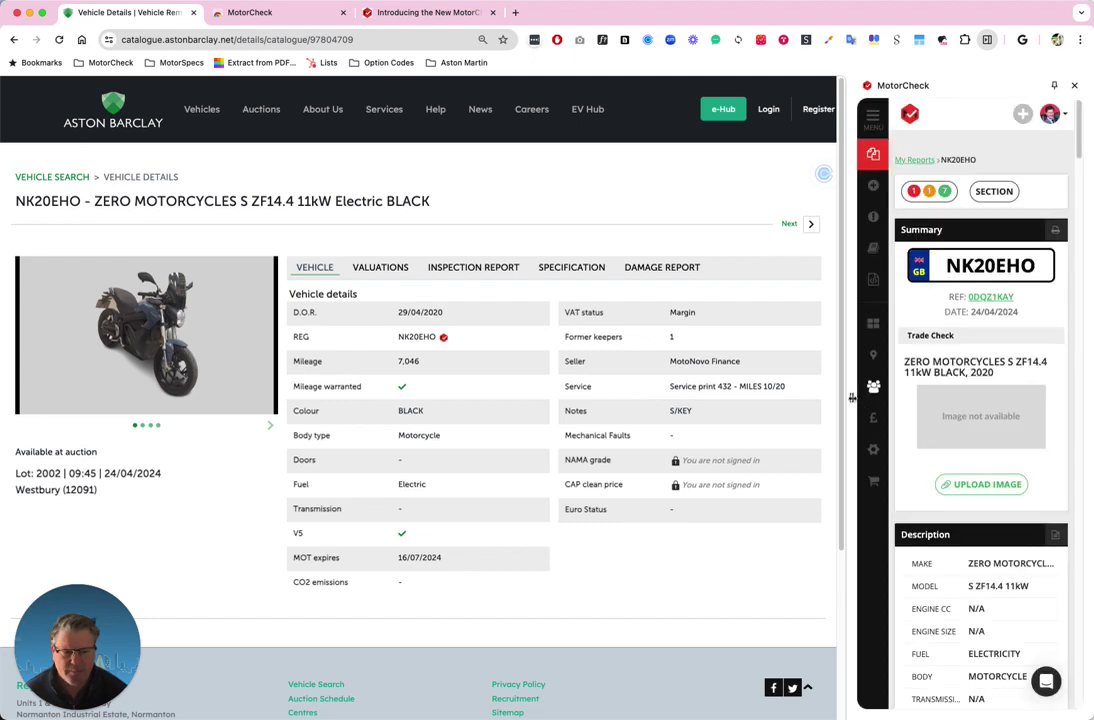
- Widen the MotorCheck side panel slightly and review the report's description, finance, write-off and keeper sections
left_click_drag(852, 398, 794, 398)
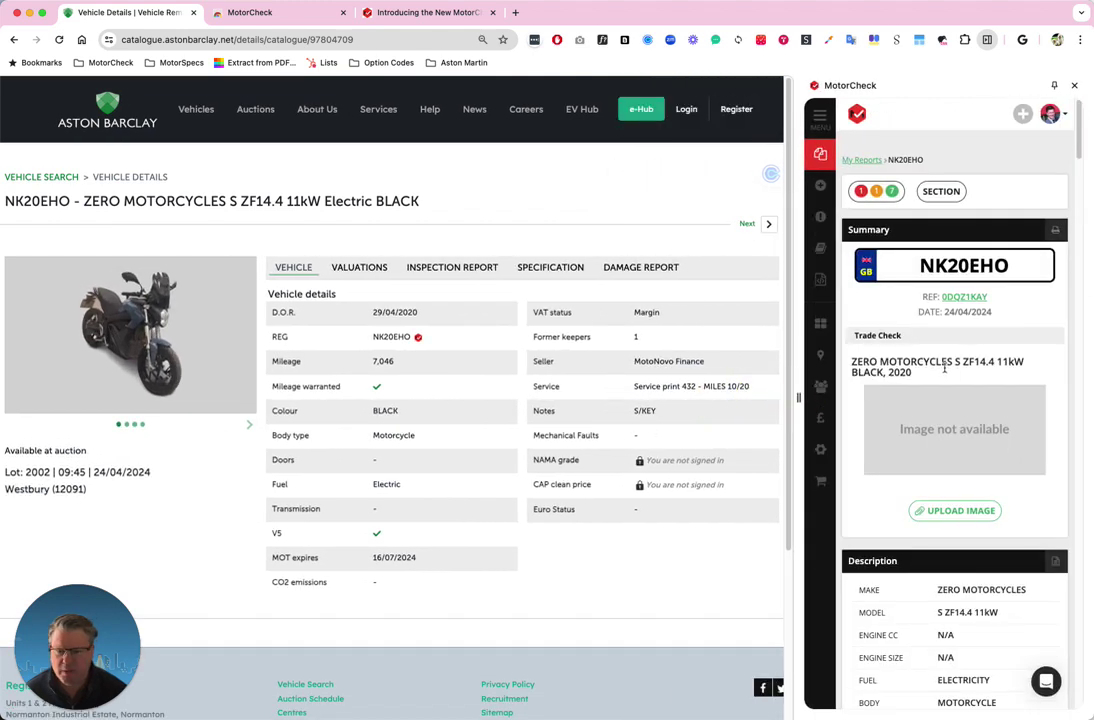
scroll(944, 368, "down", 8)
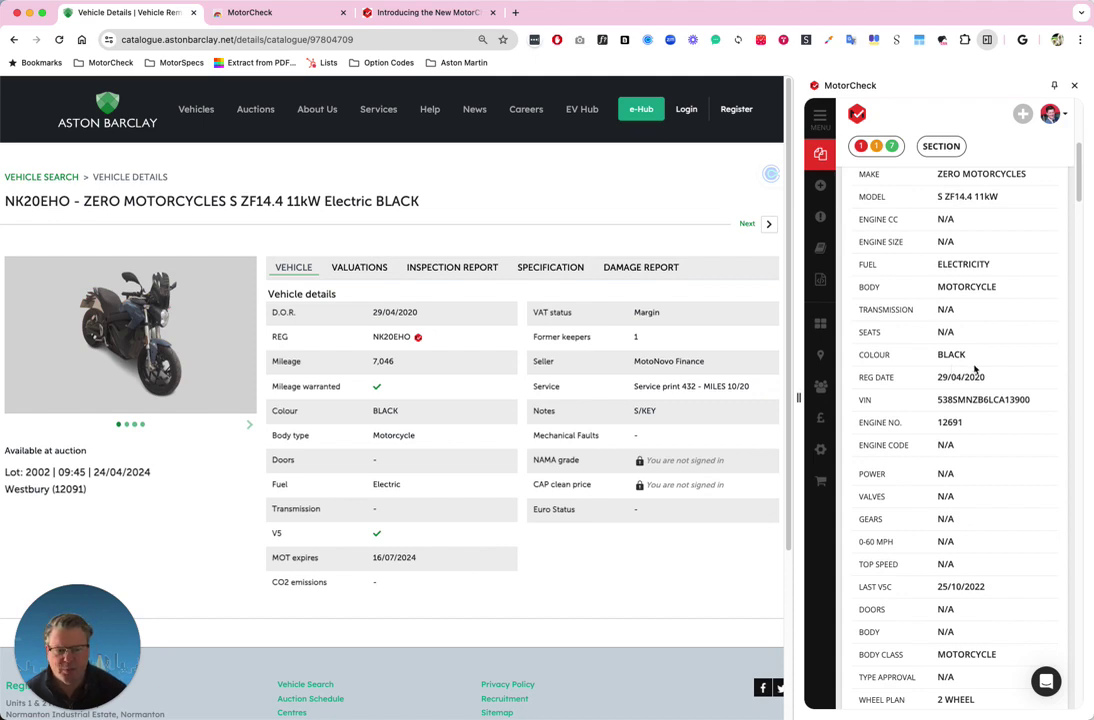
scroll(986, 356, "down", 2)
scroll(986, 356, "down", 10)
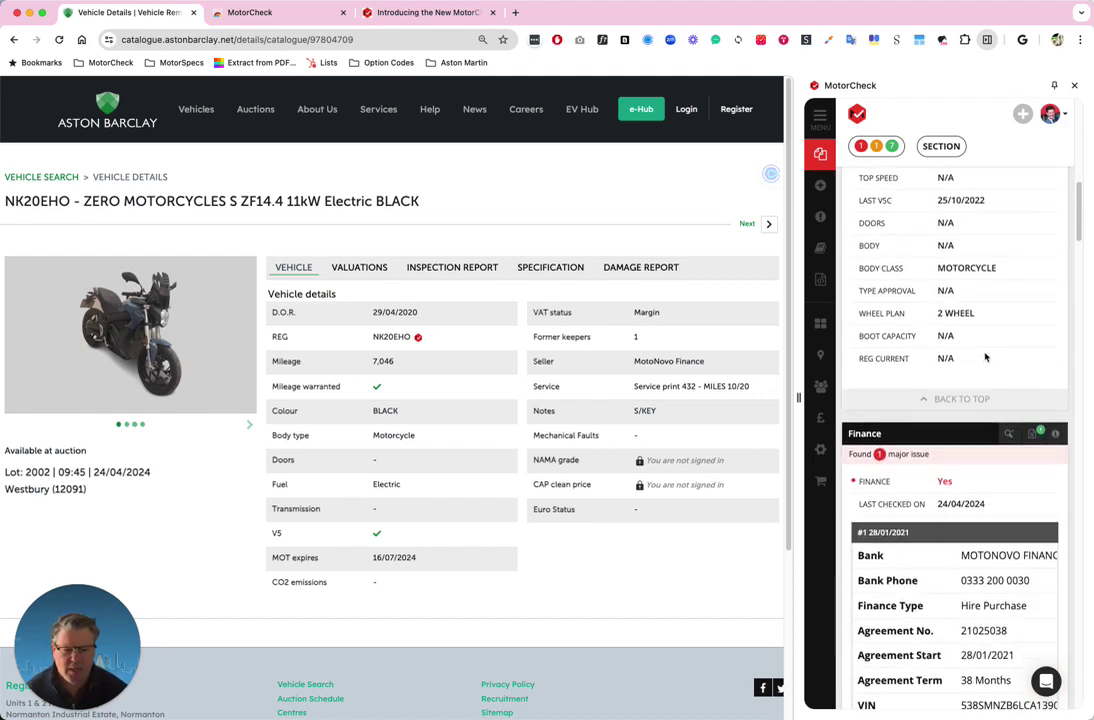
scroll(964, 350, "down", 20)
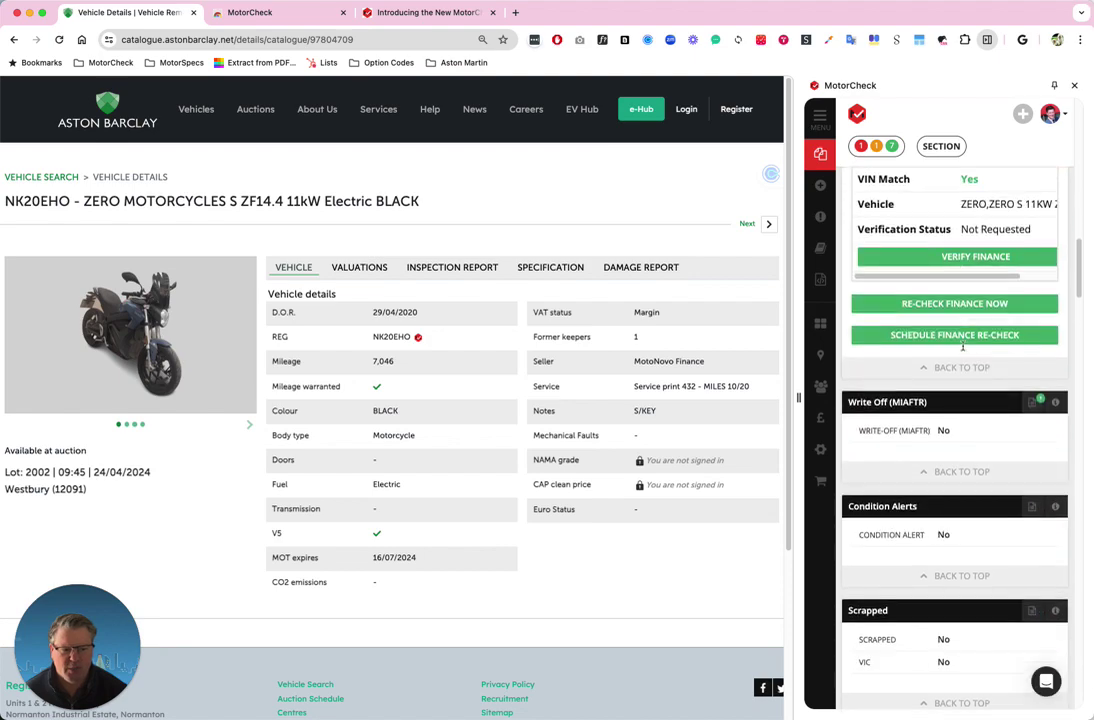
scroll(964, 350, "down", 20)
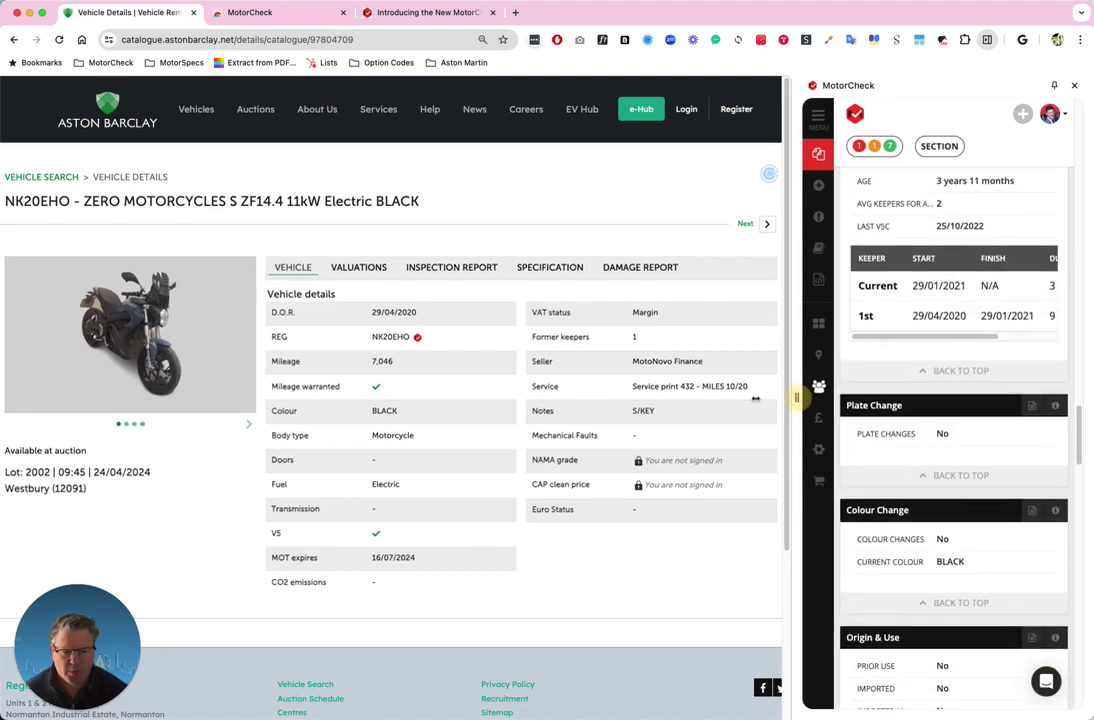
- Widen the side panel to about half the window and review the mileage, origin, MOT and tax sections before returning to the report's start
left_click_drag(798, 397, 565, 397)
scroll(957, 391, "down", 15)
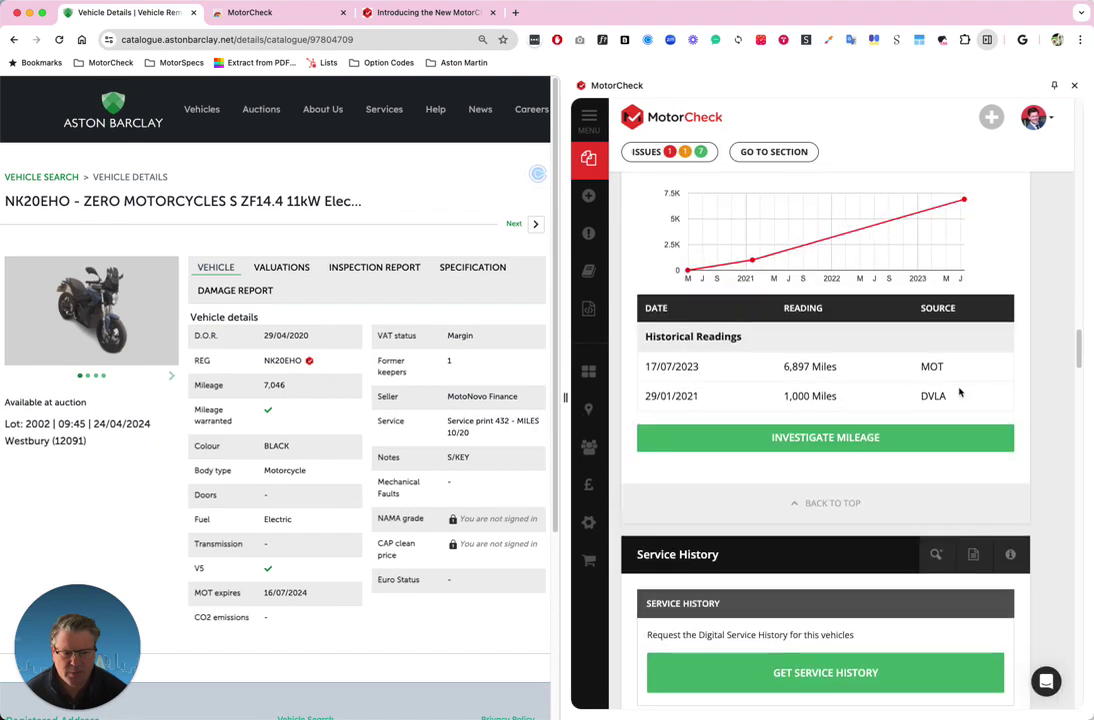
scroll(958, 393, "down", 8)
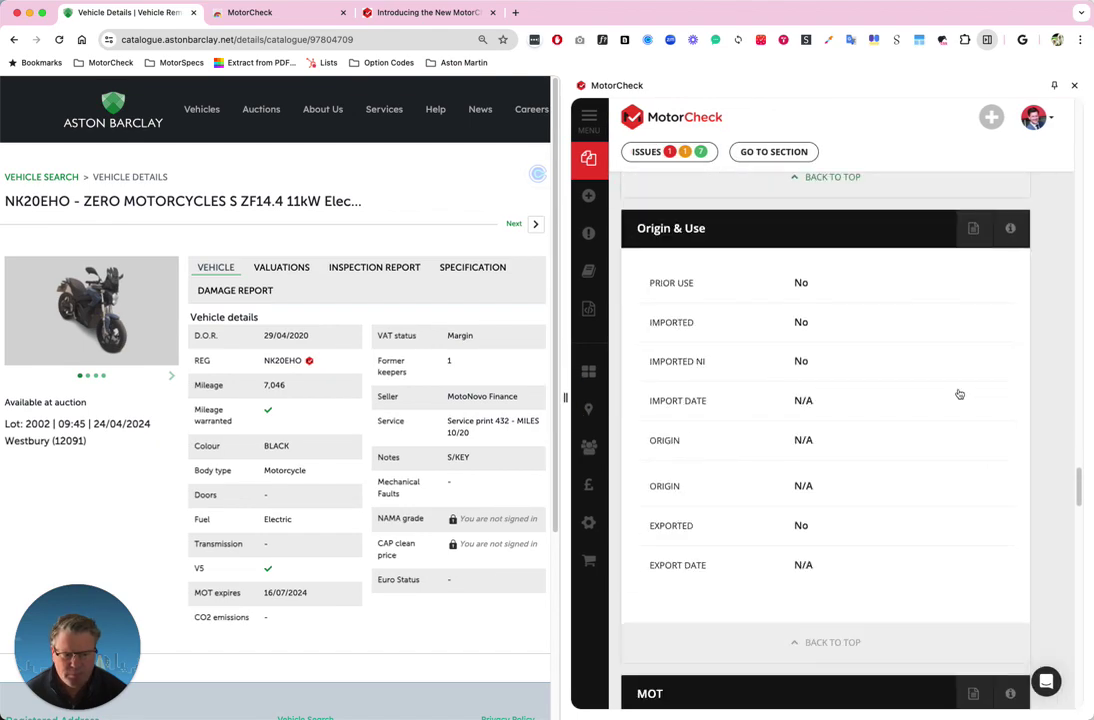
scroll(956, 395, "down", 4)
scroll(948, 393, "down", 10)
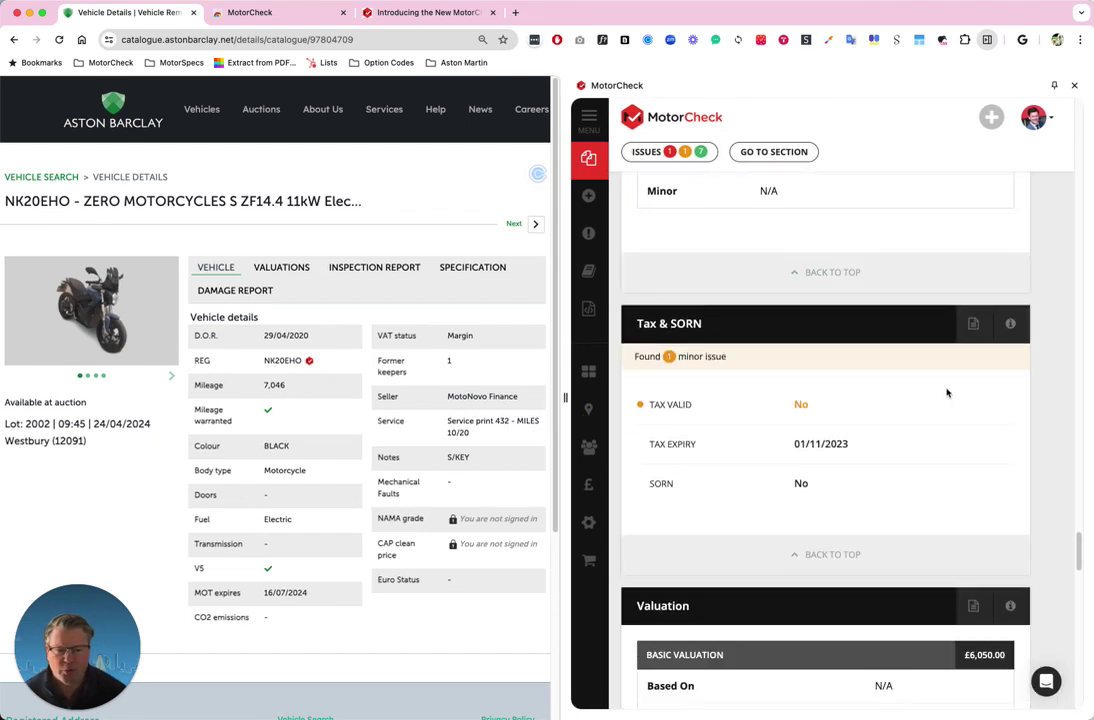
scroll(944, 397, "up", 4)
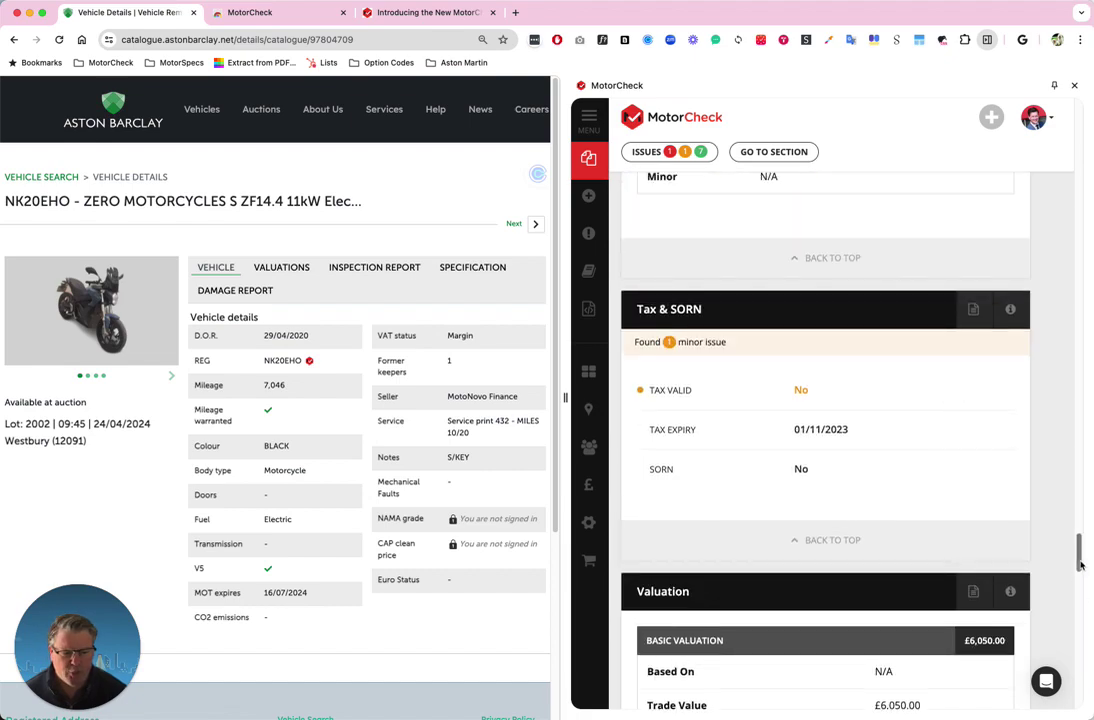
left_click_drag(1080, 565, 1080, 127)
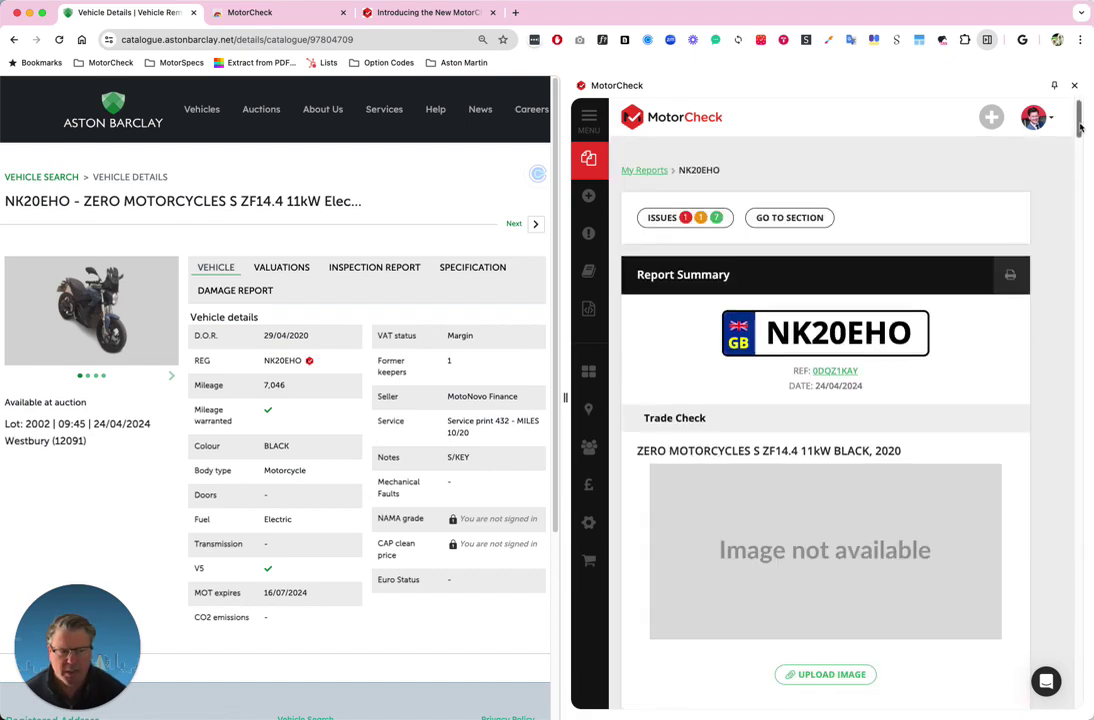
- Jump to the report's Running Costs section through the section list and return to the report summary
left_click(801, 219)
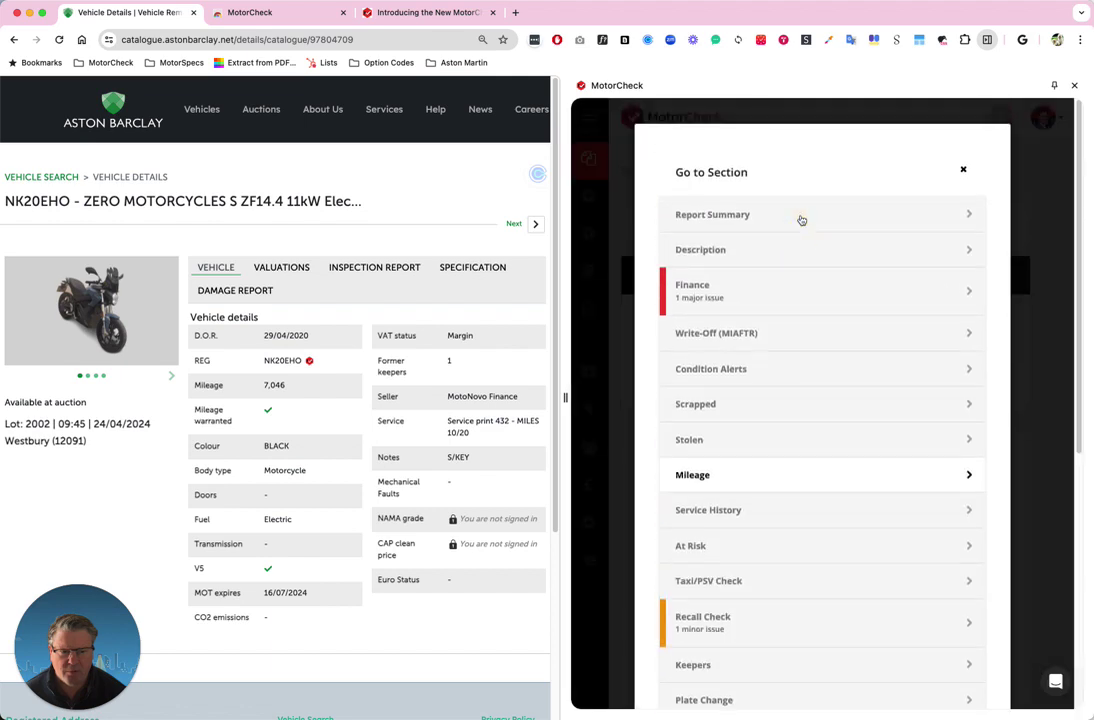
scroll(870, 385, "down", 5)
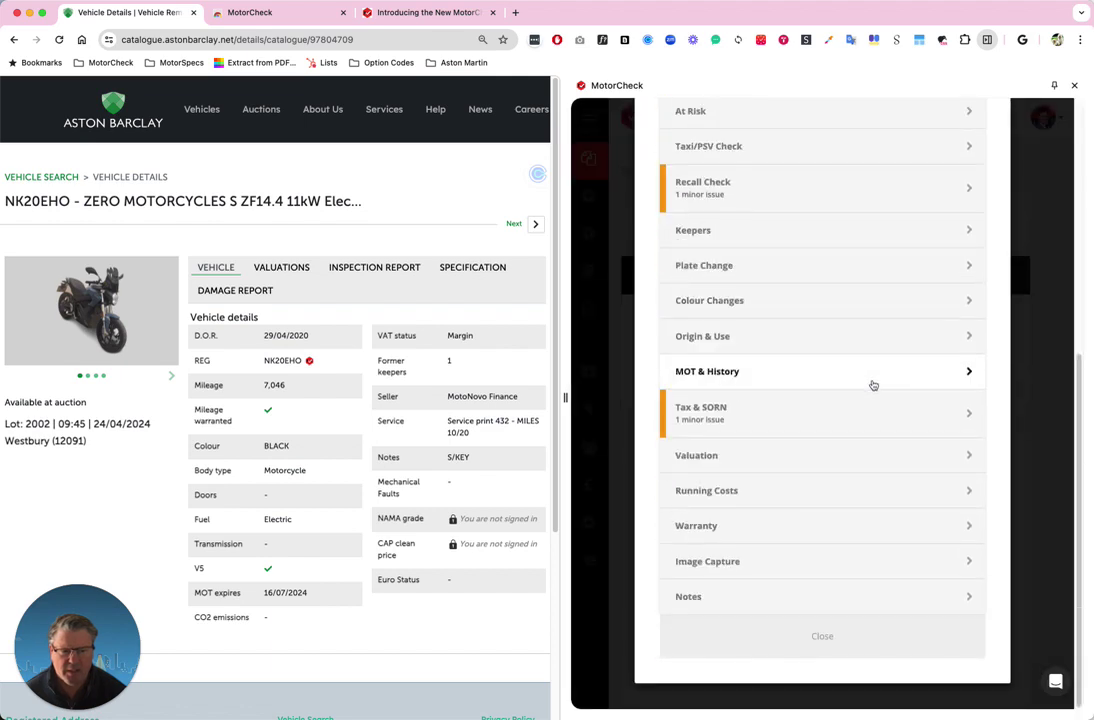
left_click(764, 492)
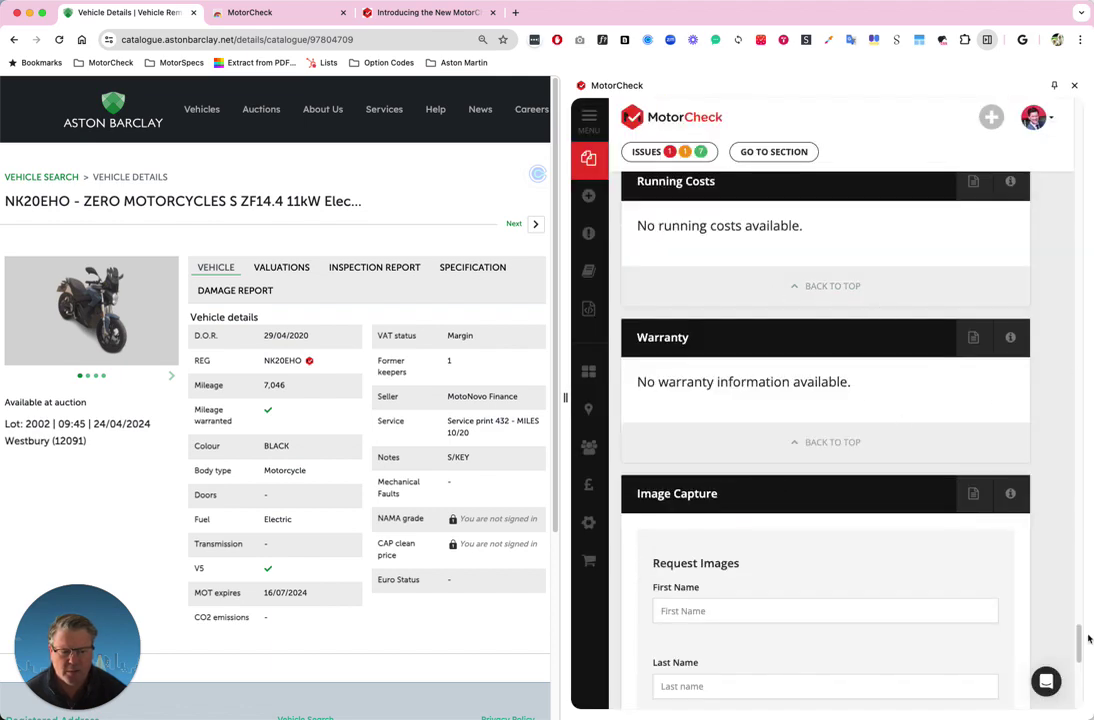
scroll(1080, 600, "up", 15)
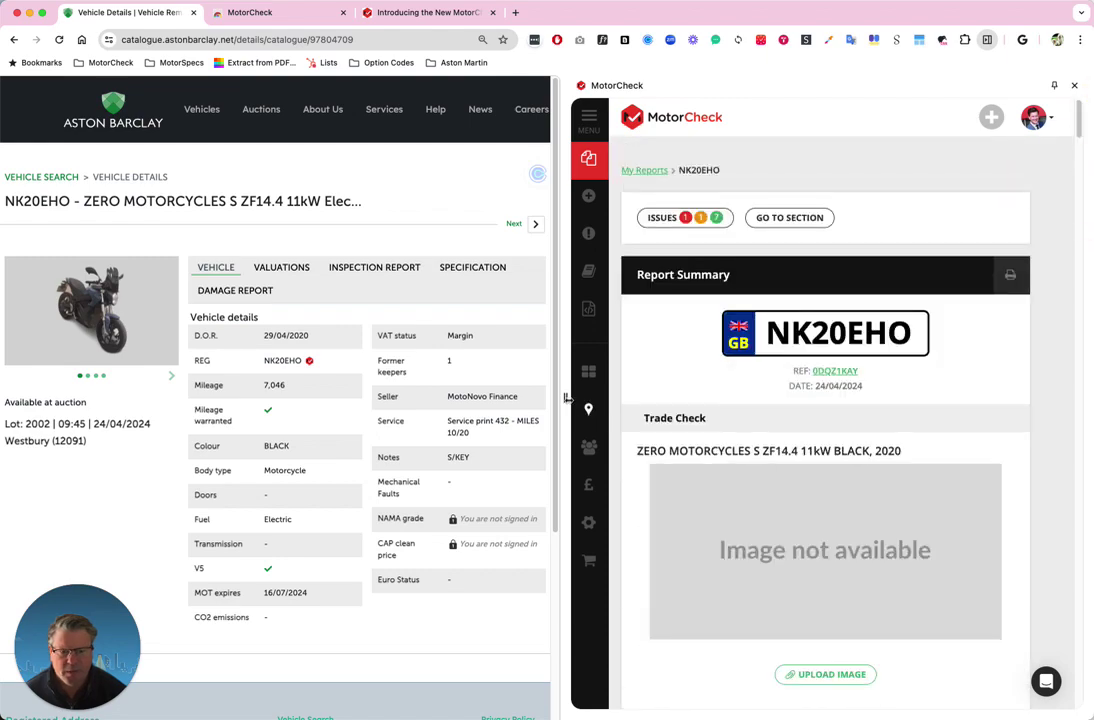
- Narrow the MotorCheck side panel and search the web for "aacars" in the main page
left_click_drag(599, 398, 772, 398)
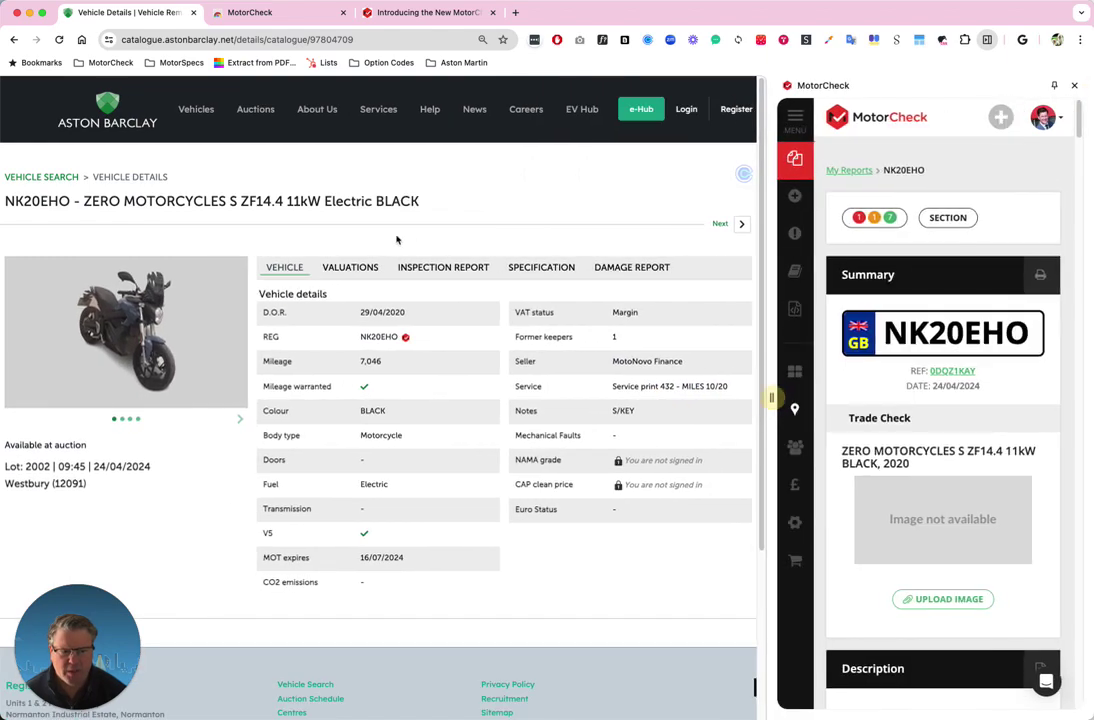
left_click(310, 40)
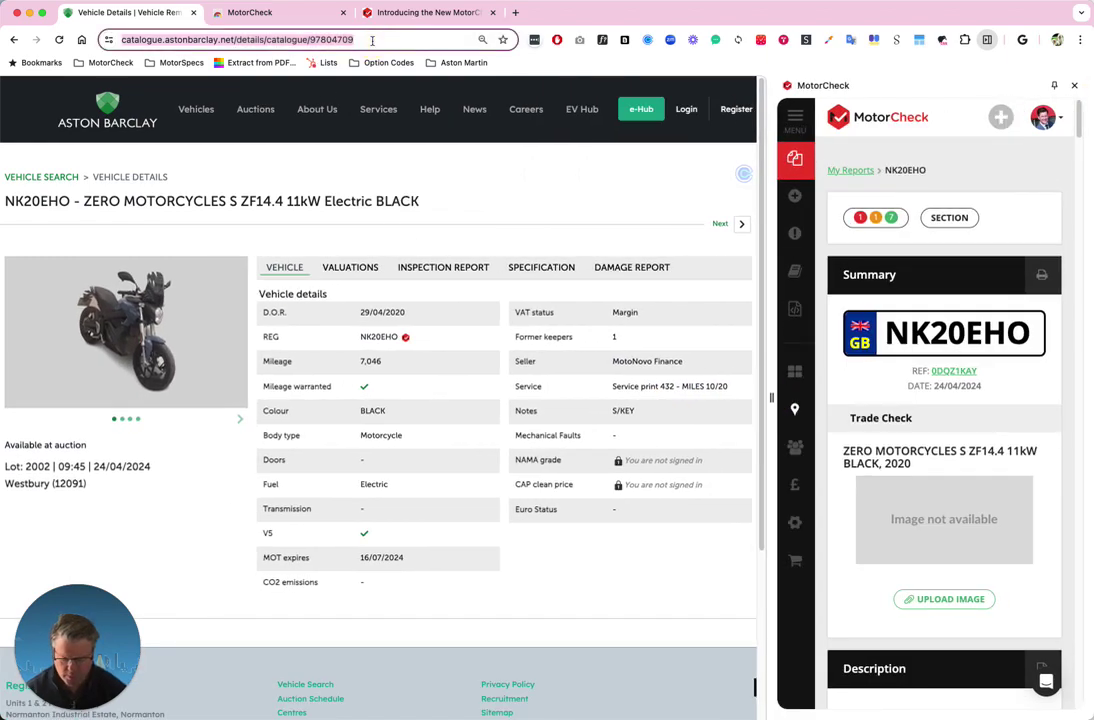
type("aacar")
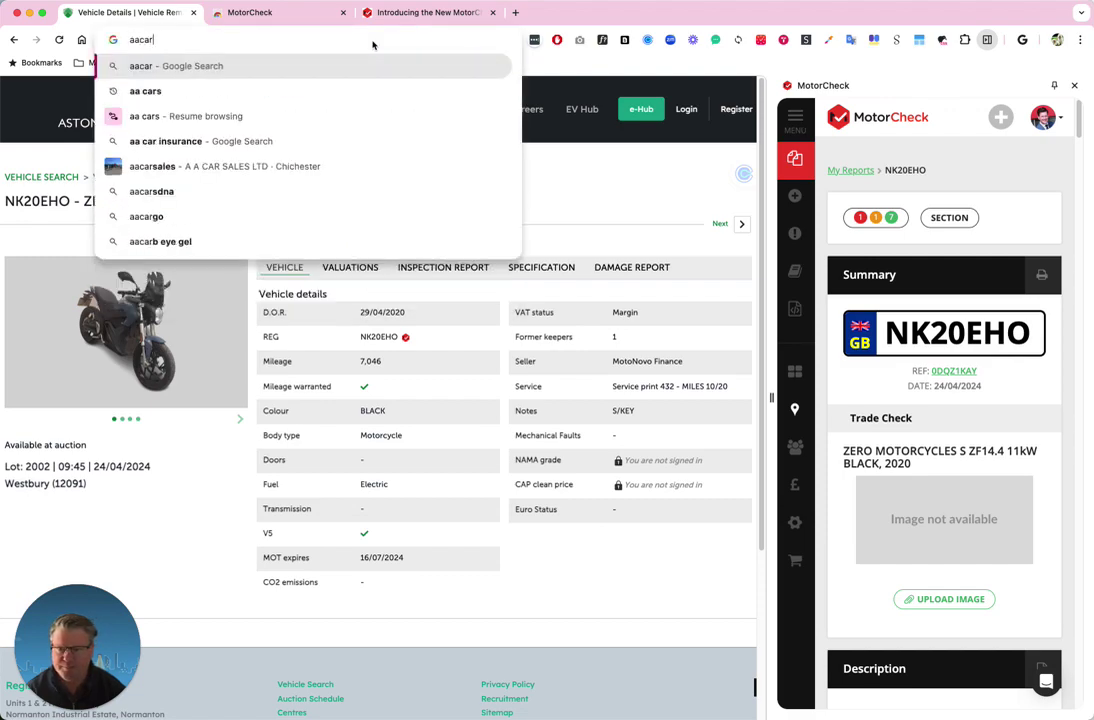
type("s")
key("Return")
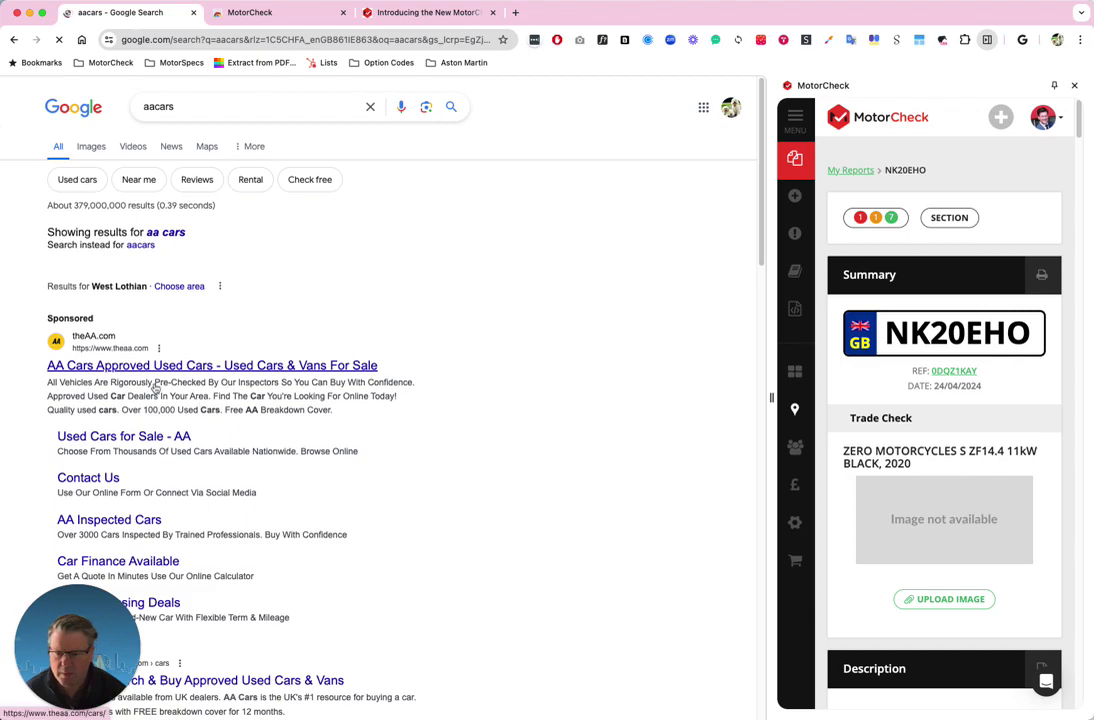
- Open the AA used cars for sale results and view the Suzuki Ignis 1.2 Dualjet 12V Hybrid SZ-T listing
left_click(127, 440)
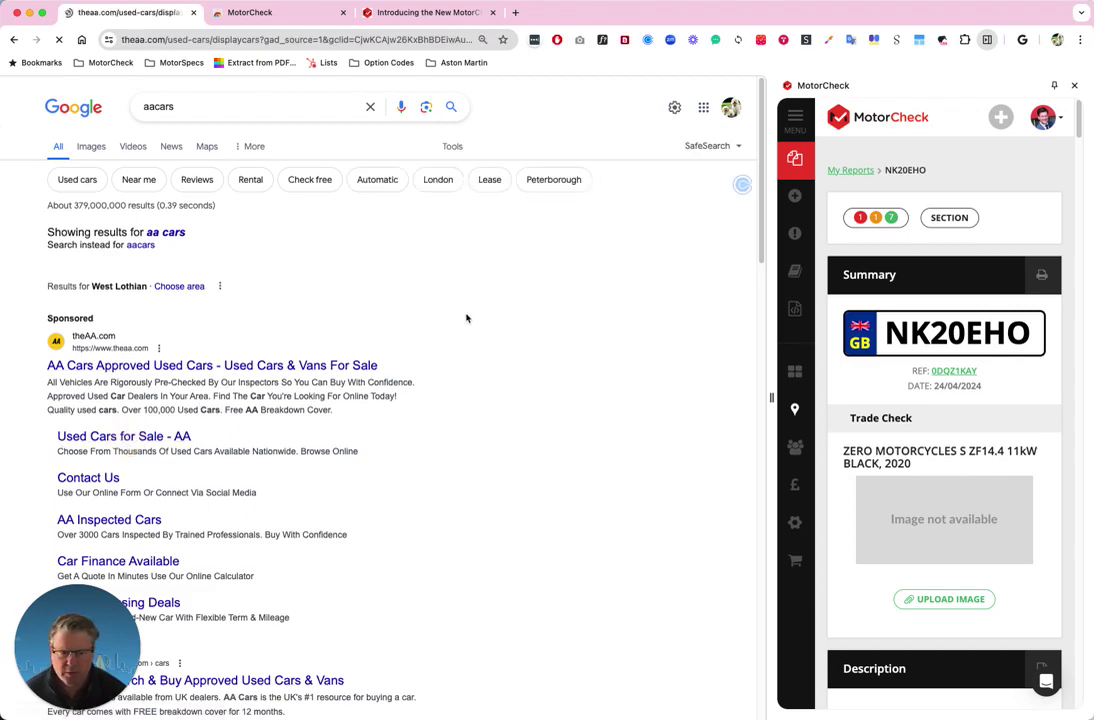
scroll(480, 330, "down", 5)
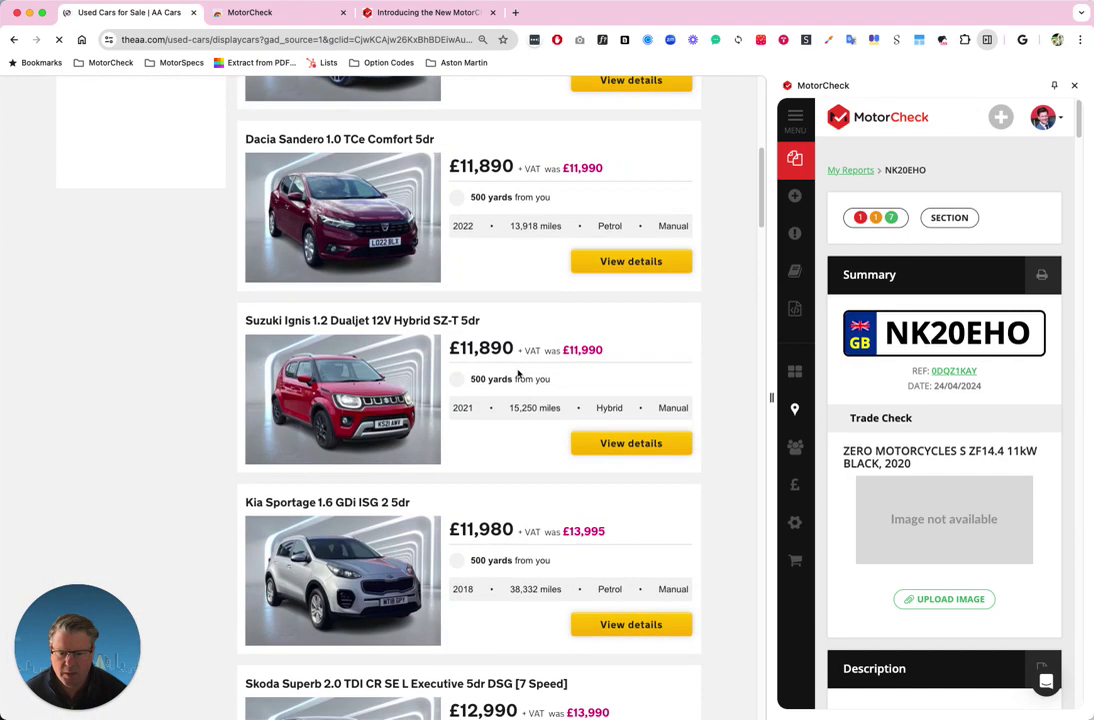
left_click(310, 322)
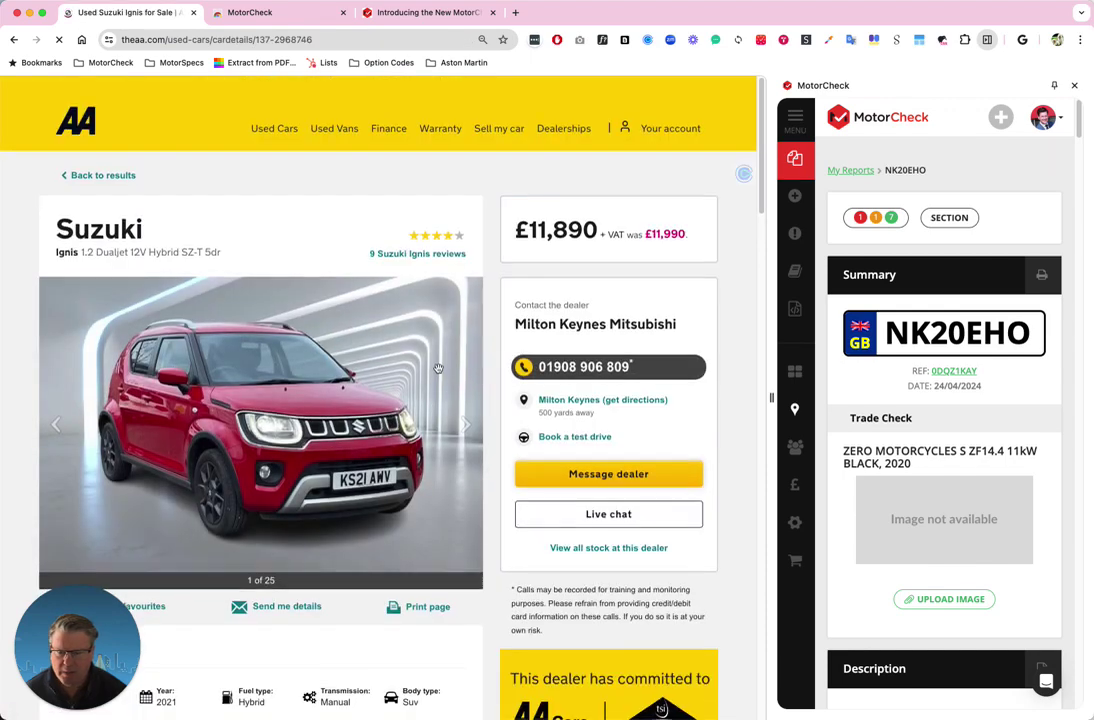
scroll(437, 368, "down", 2)
scroll(437, 368, "down", 5)
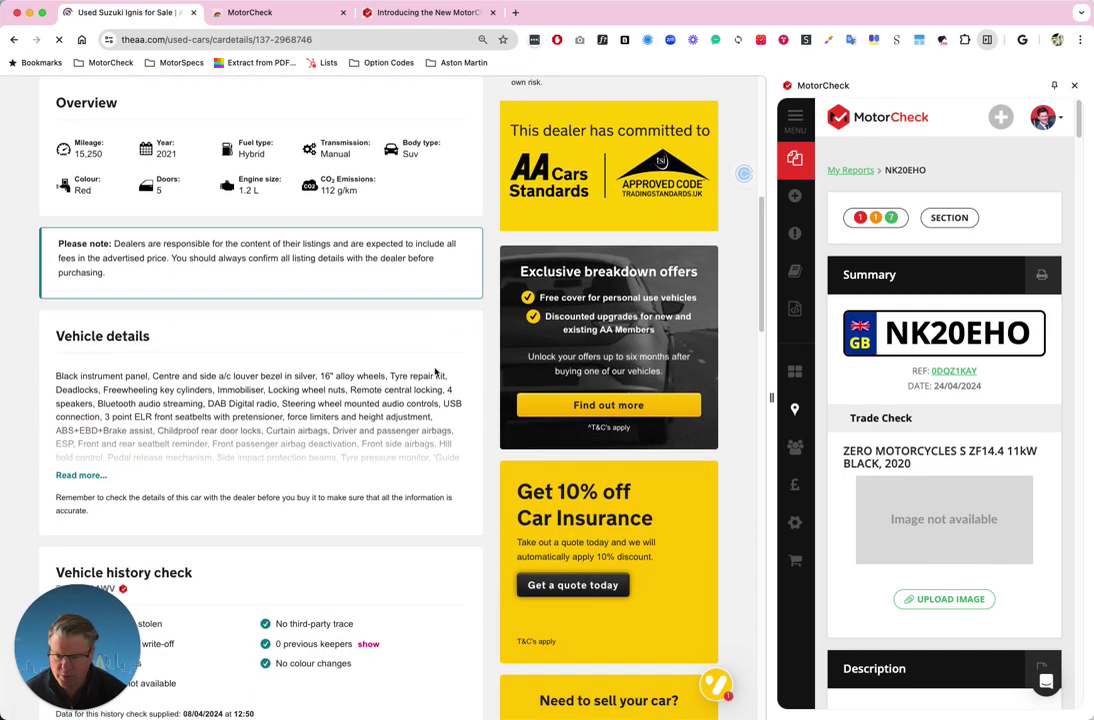
scroll(436, 372, "down", 2)
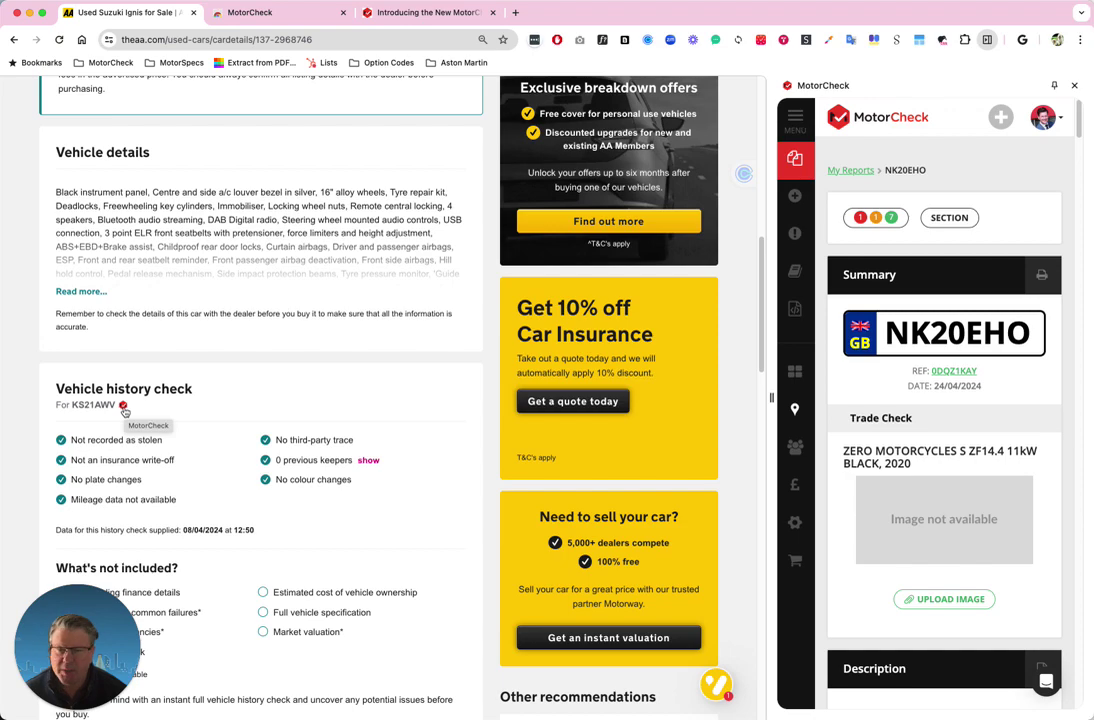
left_click(97, 409)
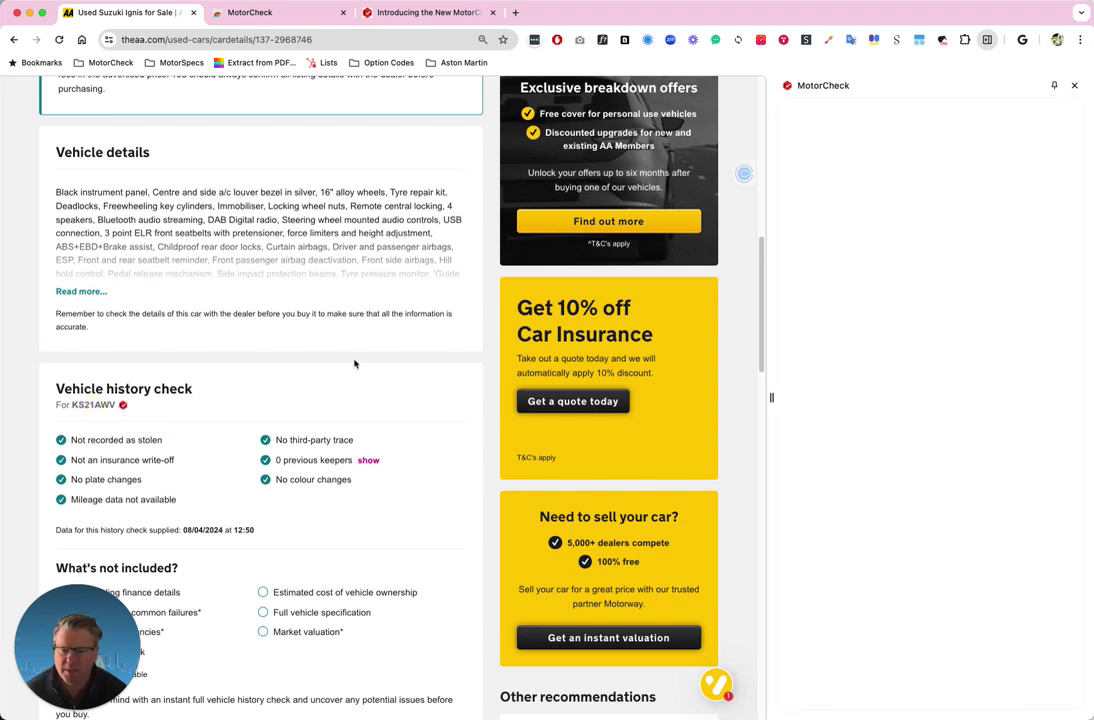
scroll(295, 314, "up", 10)
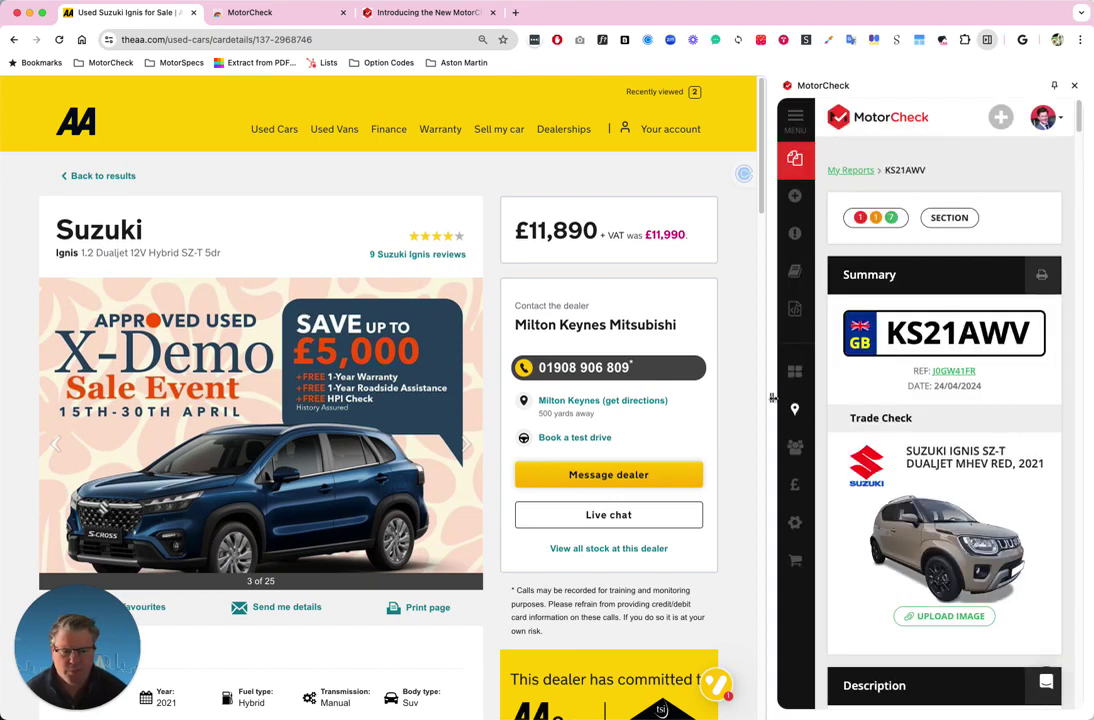
- Widen the MotorCheck side panel, examine the Ignis description and jump to the flagged major issue in the Finance section
left_click_drag(772, 398, 682, 397)
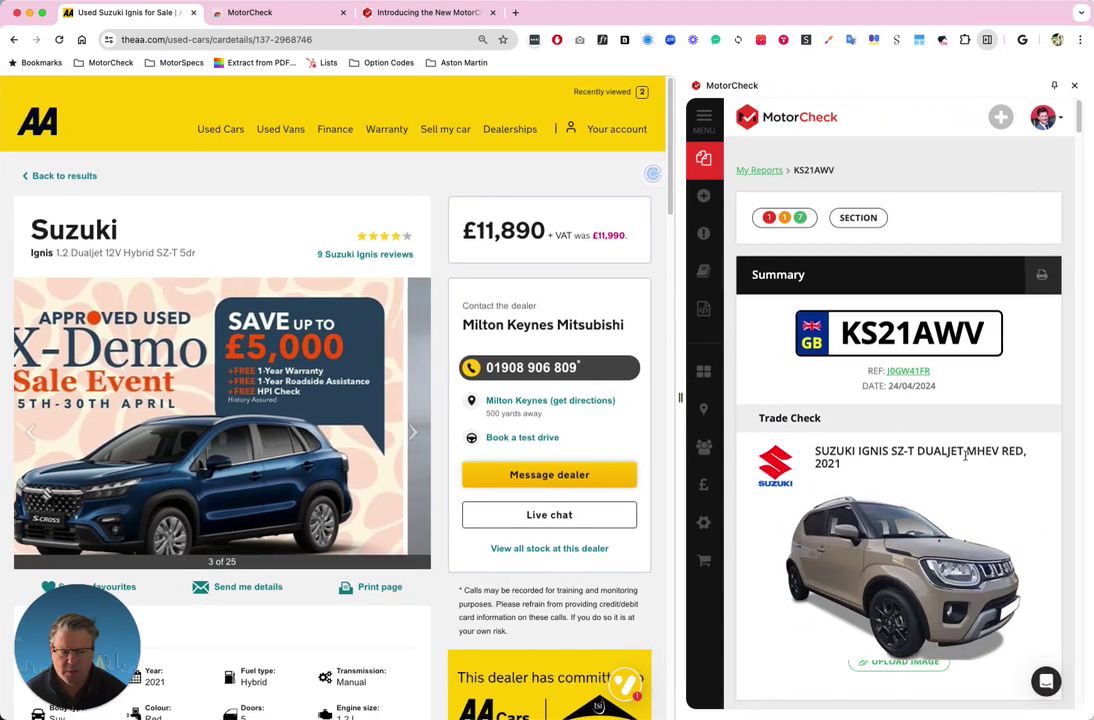
scroll(965, 455, "down", 10)
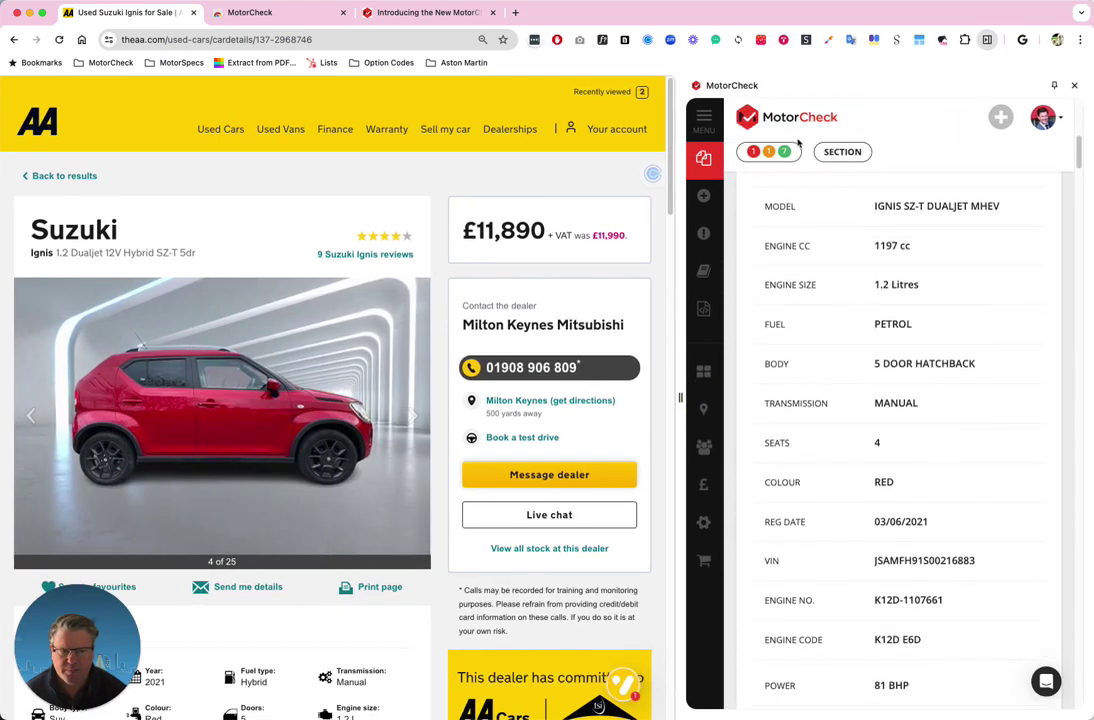
left_click(755, 153)
left_click(788, 257)
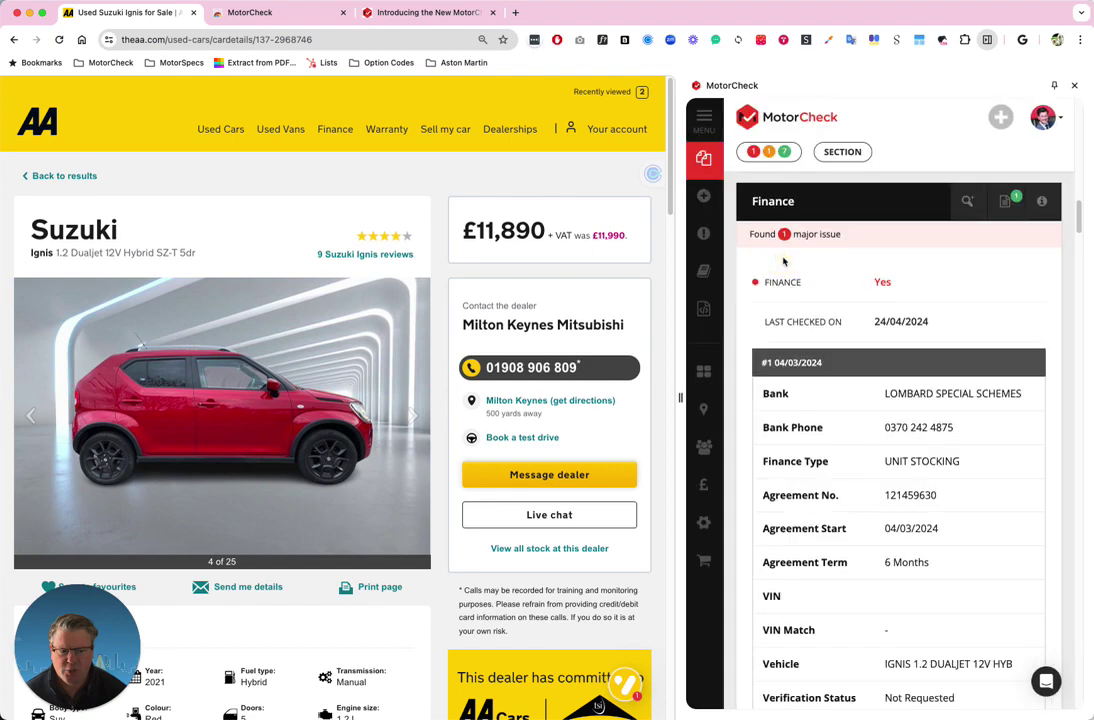
scroll(937, 359, "down", 5)
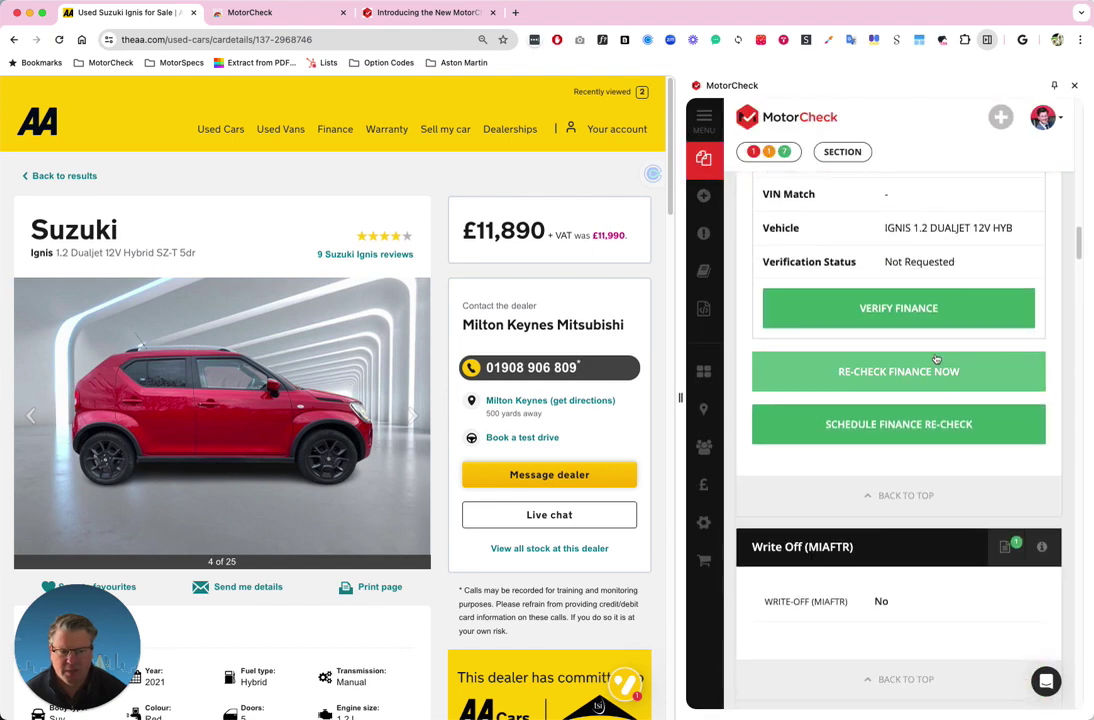
- Return to the start of the Ignis report and narrow the MotorCheck side panel
scroll(936, 356, "up", 9)
scroll(936, 356, "up", 3)
left_click_drag(683, 397, 774, 397)
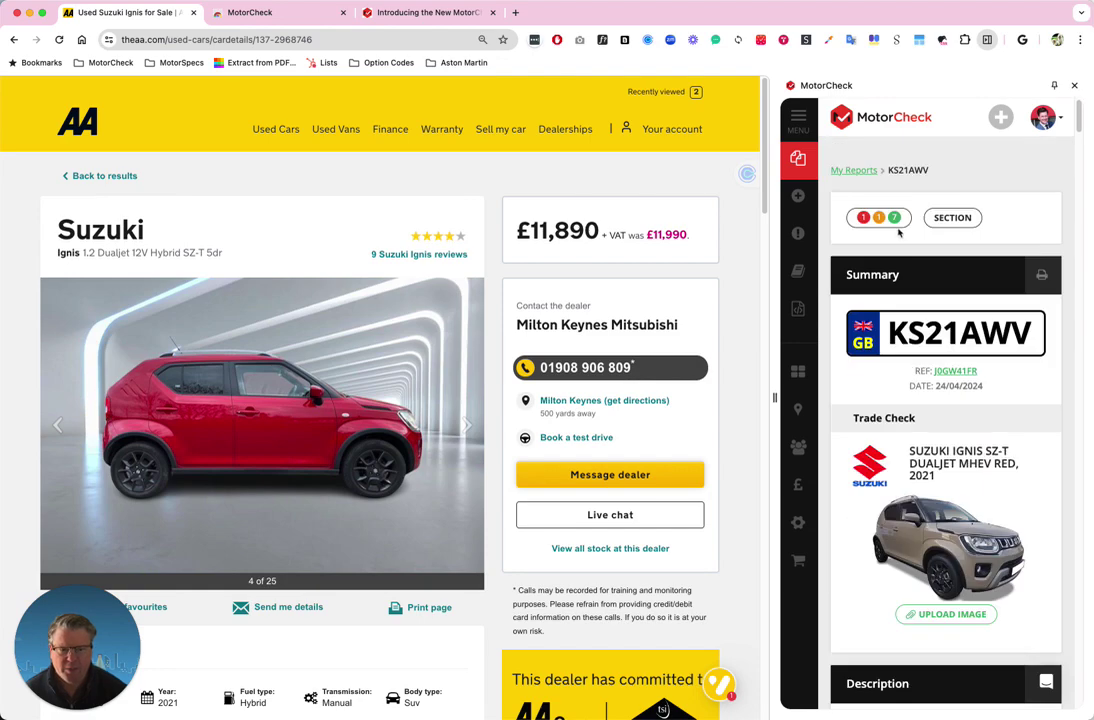
- Go to autotrader.co.uk in the main page and run the car search for Land Rover Range Rover
left_click(291, 40)
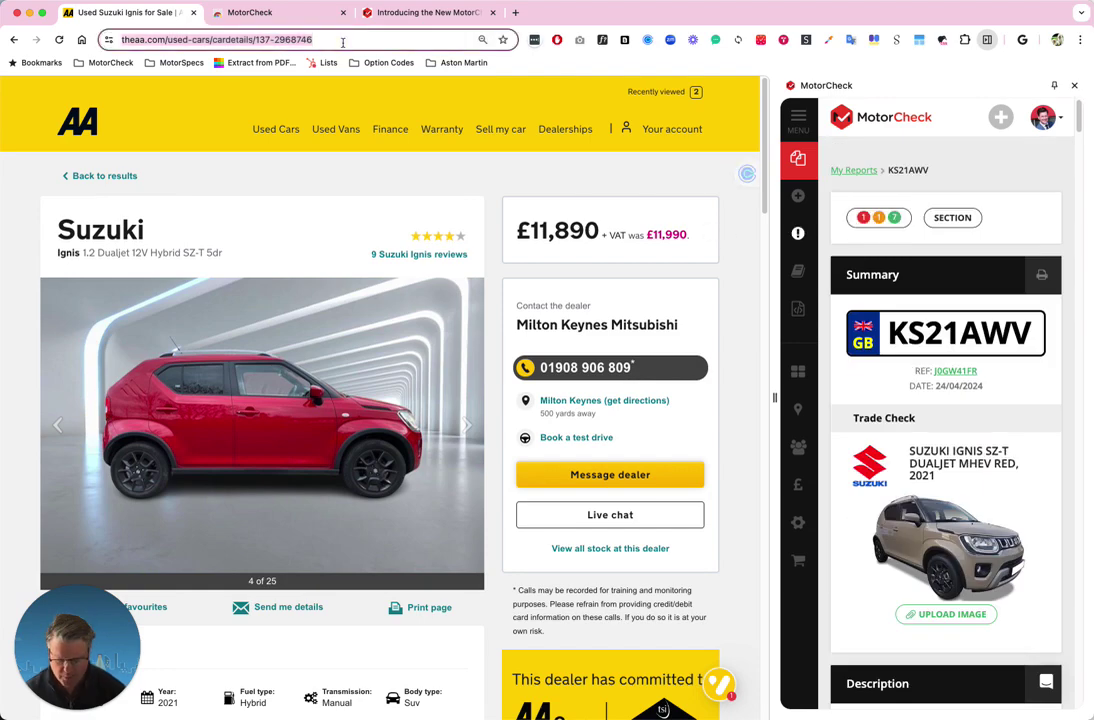
type("auto")
key("Return")
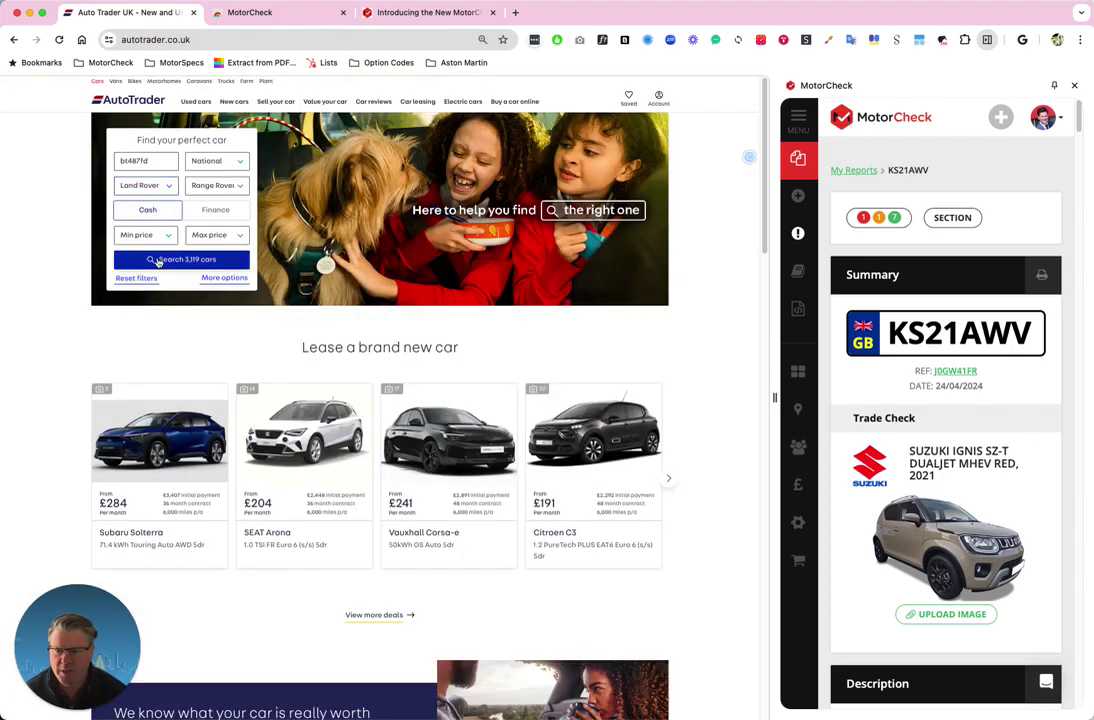
left_click(163, 259)
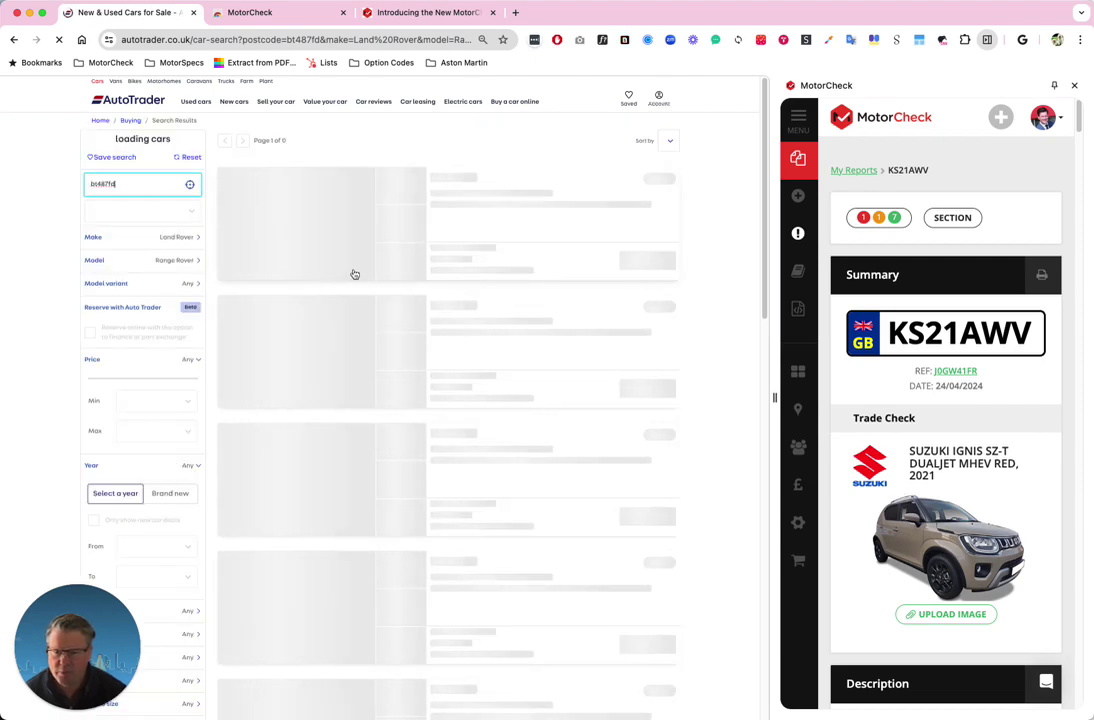
- Open the £1,959 Range Rover 3.6 TD V8 Vogue SE listing and enlarge the gallery photo showing its front number plate
scroll(583, 420, "down", 5)
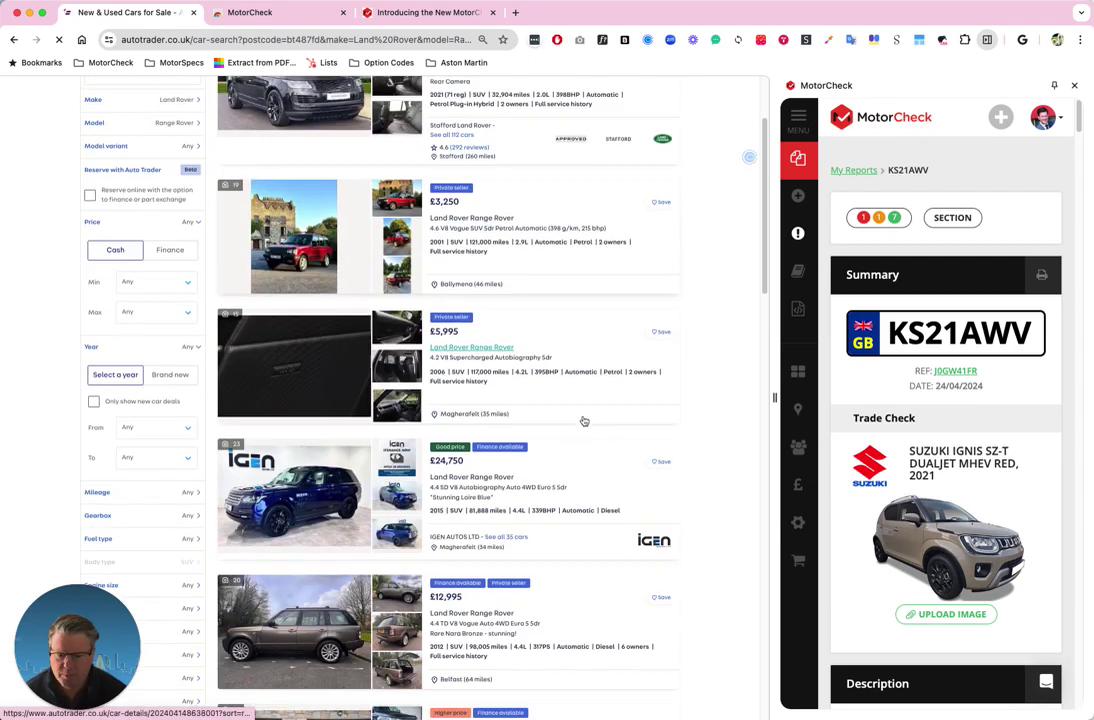
scroll(585, 423, "down", 3)
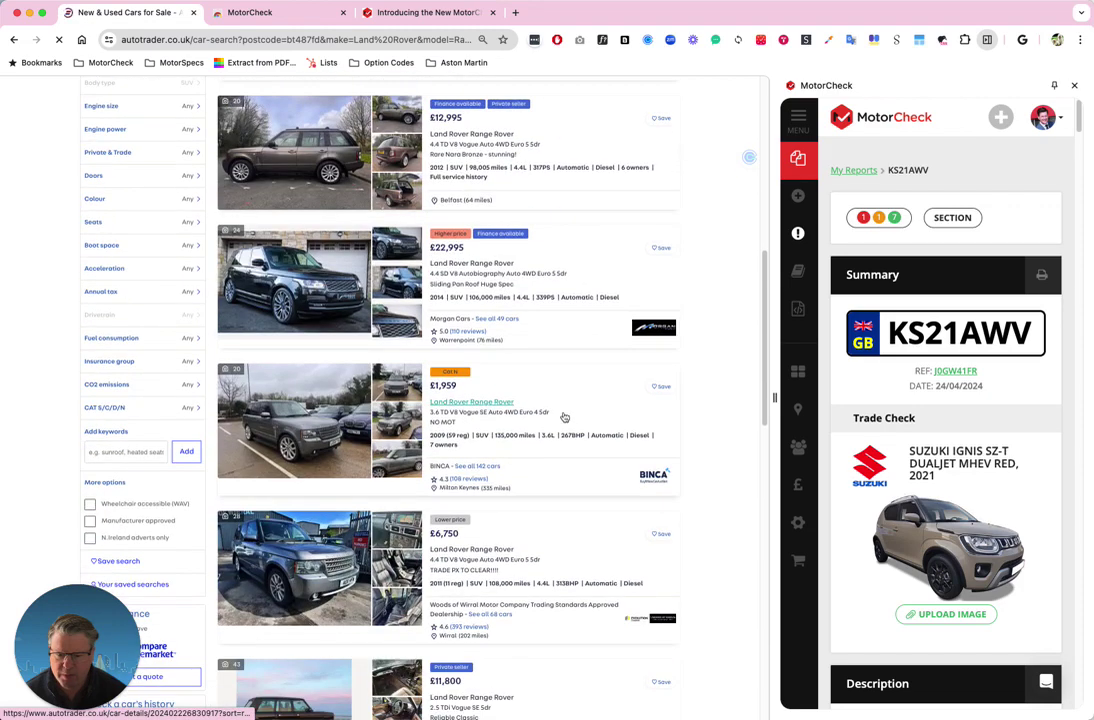
scroll(560, 417, "down", 1)
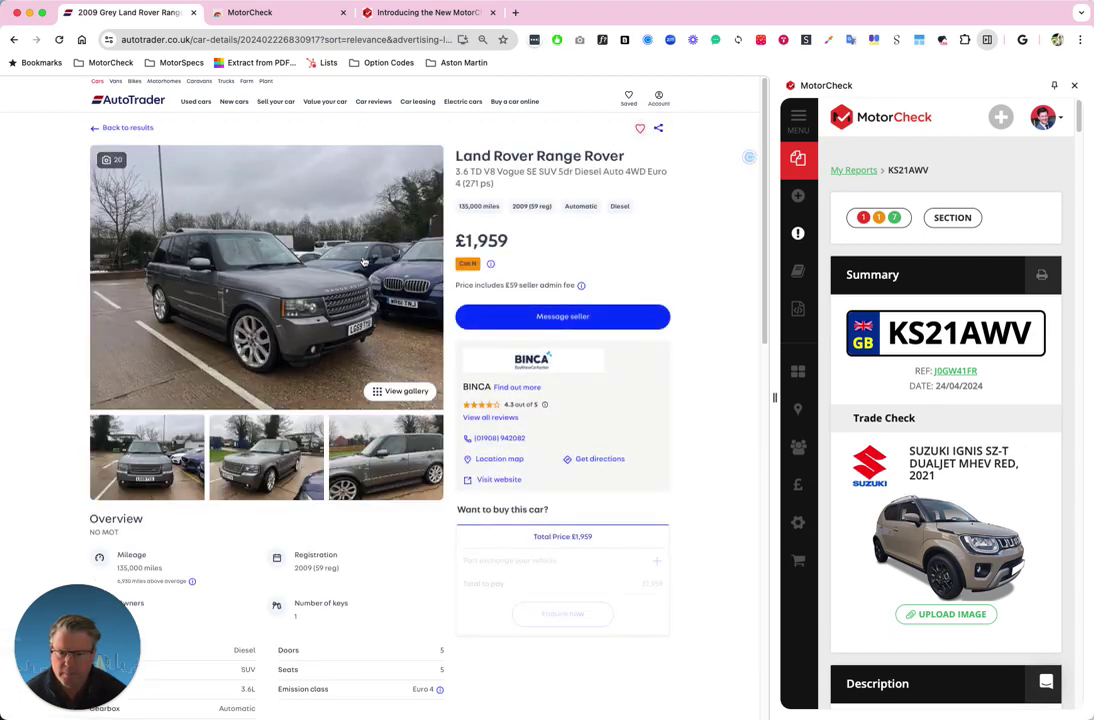
left_click(427, 289)
left_click(290, 471)
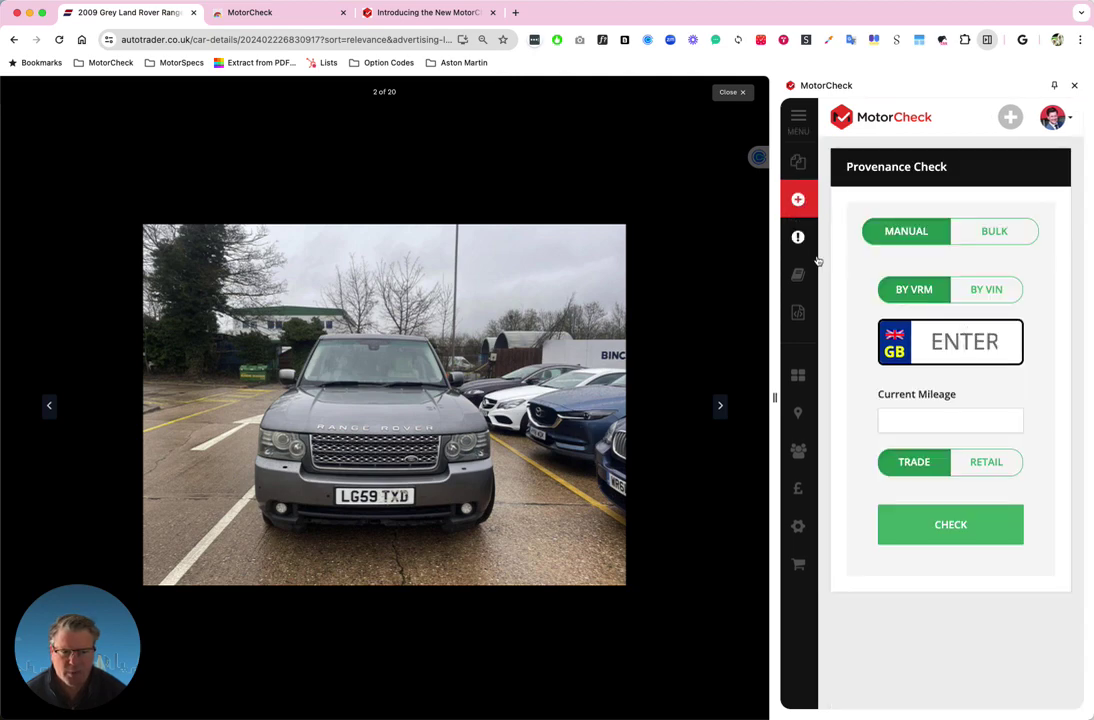
left_click(969, 338)
type("LG5")
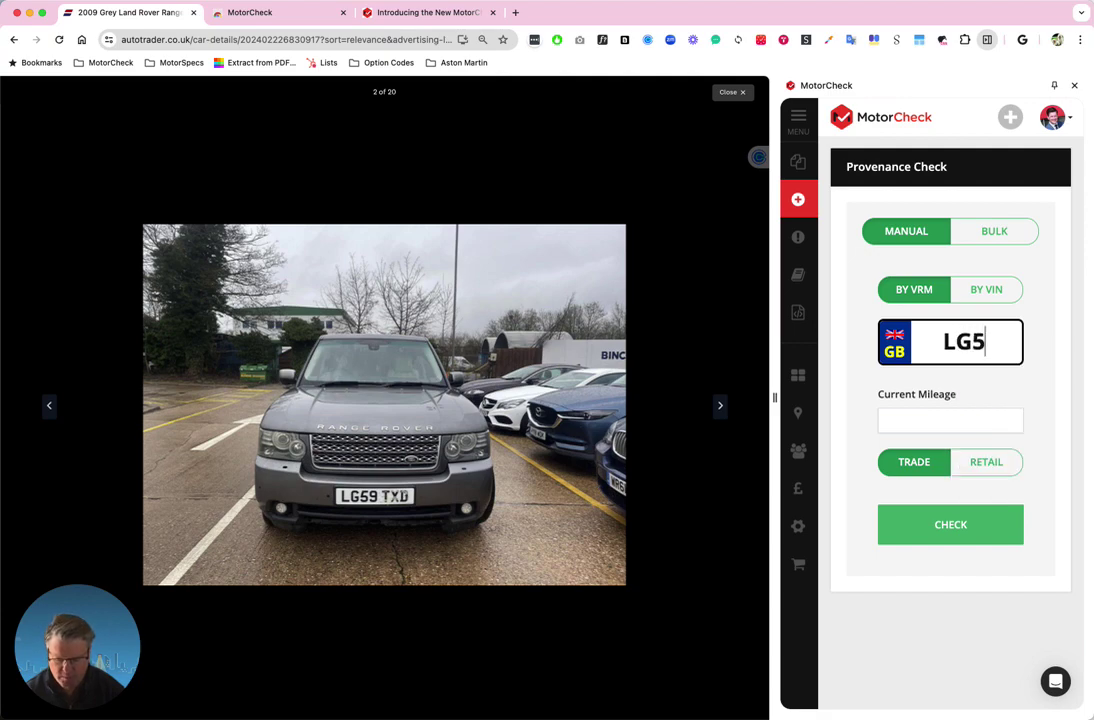
type("9TXD")
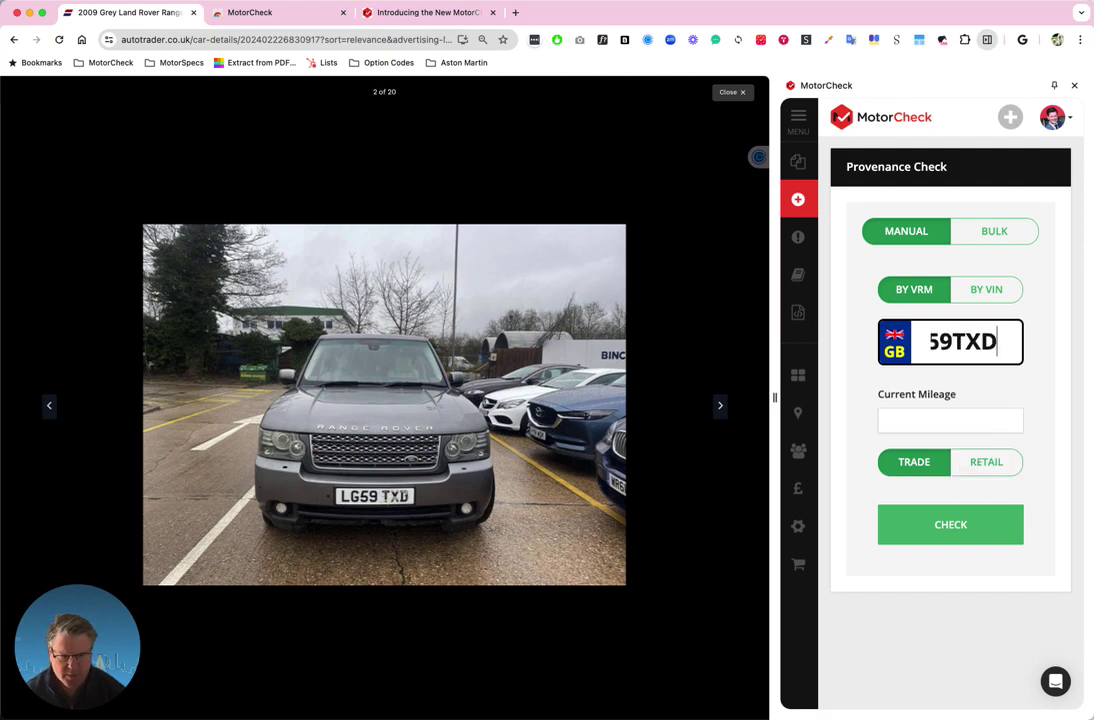
left_click(980, 525)
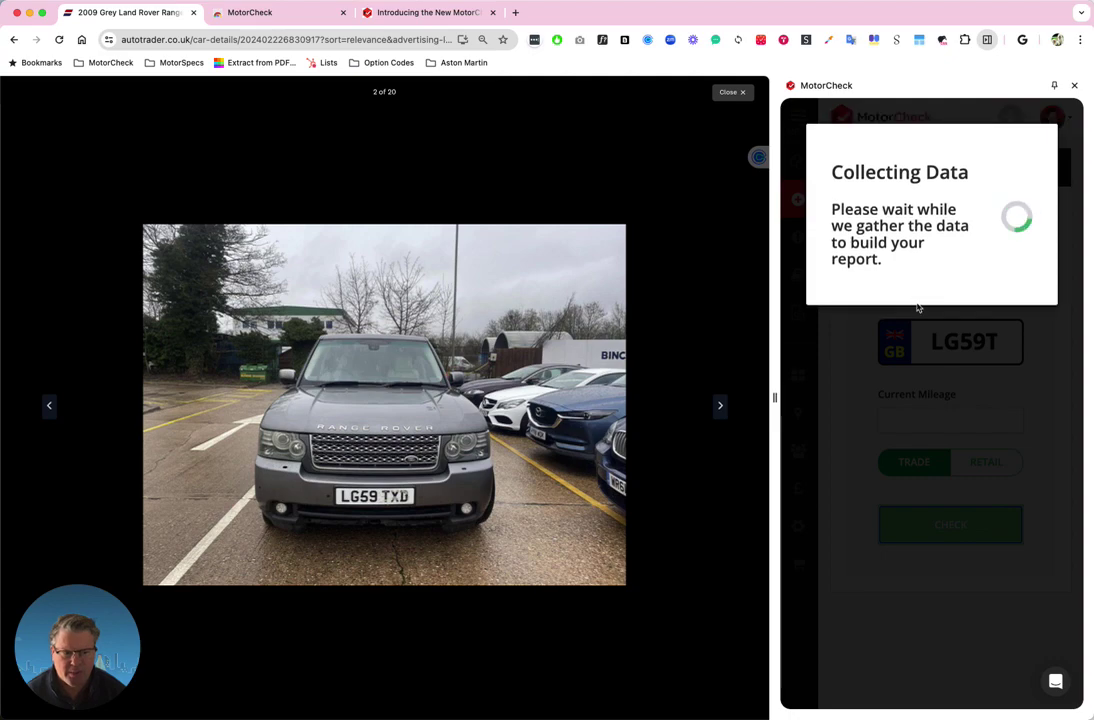
- Widen the MotorCheck side panel and close the photo gallery to return to the Range Rover listing
left_click_drag(773, 398, 697, 397)
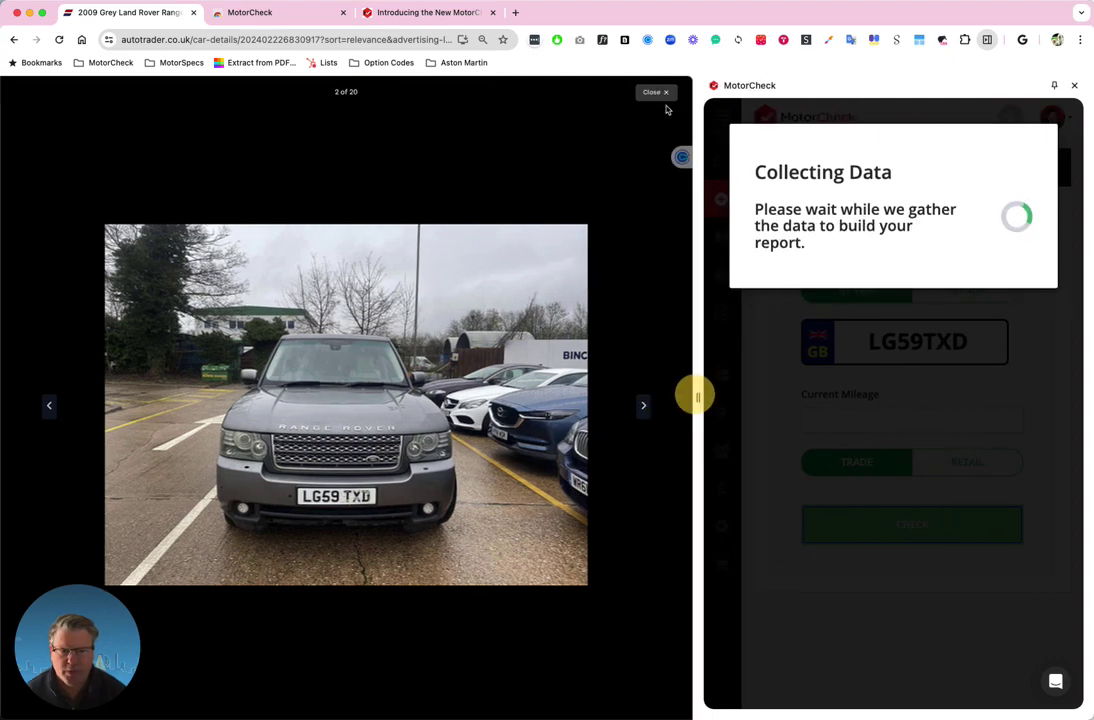
left_click(655, 93)
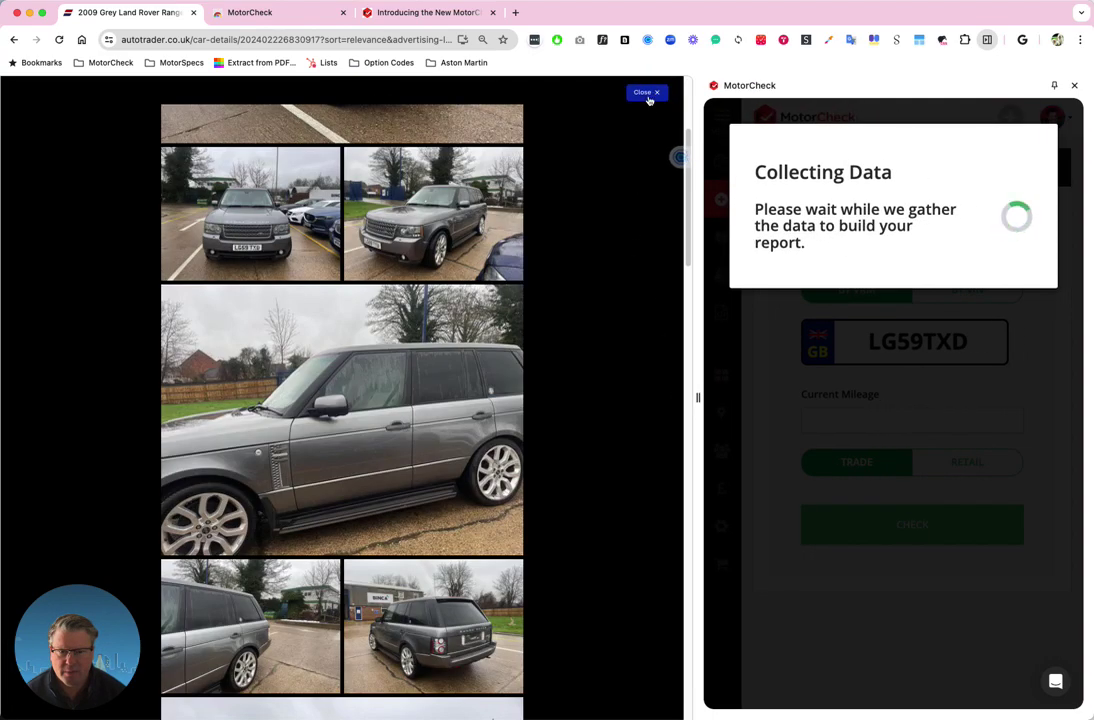
left_click(650, 94)
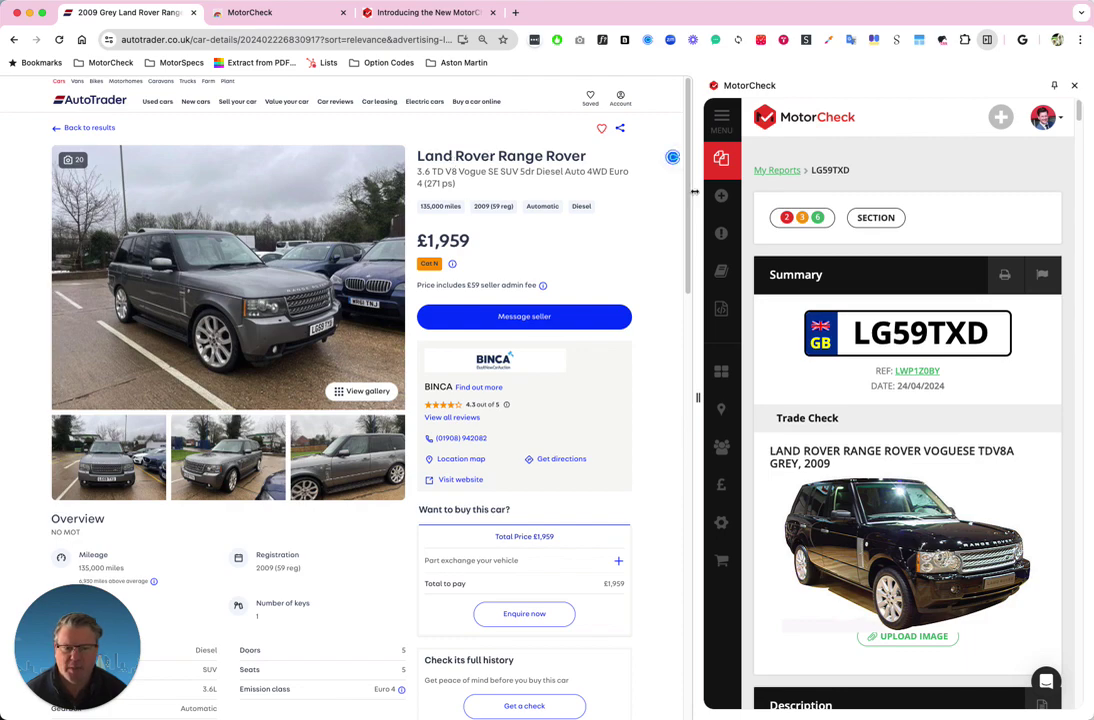
scroll(975, 353, "down", 5)
scroll(975, 353, "up", 5)
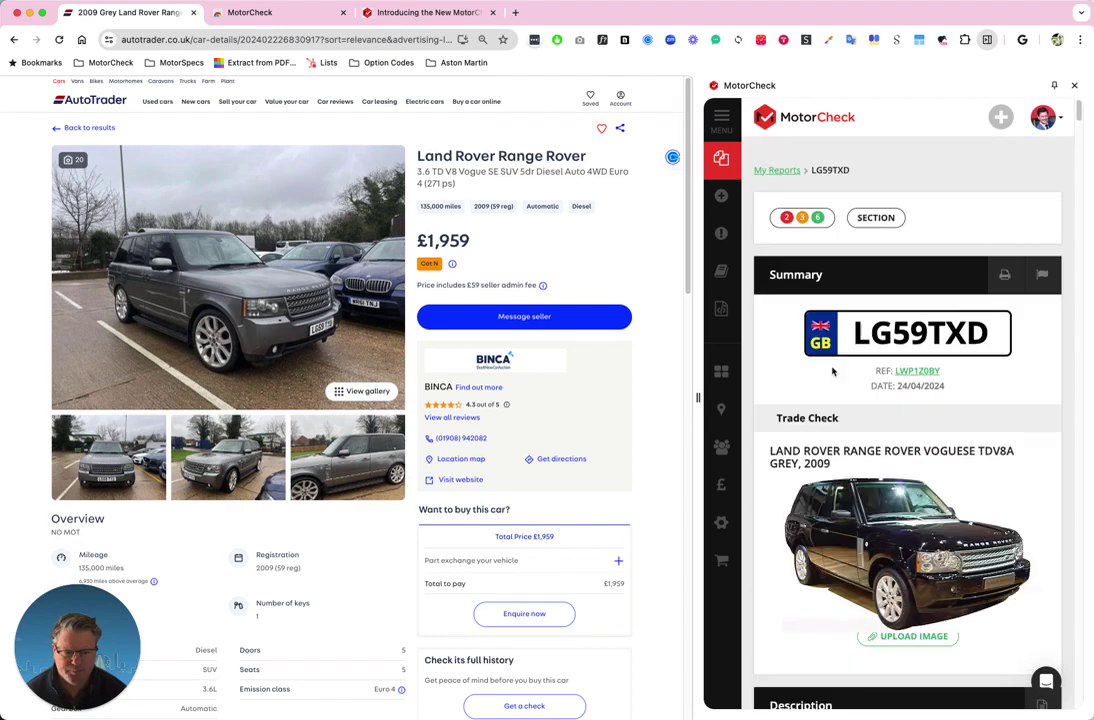
left_click_drag(687, 243, 687, 259)
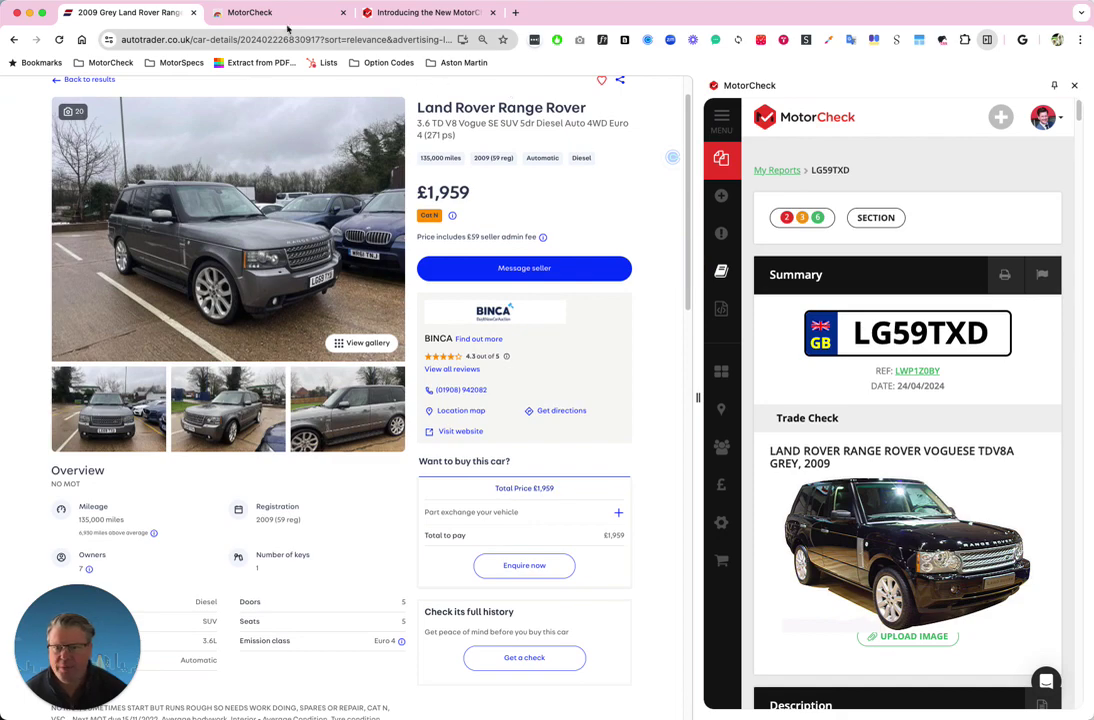
- Open the GOV.UK page for getting vehicle information from DVLA and start the vehicle enquiry service
left_click(257, 38)
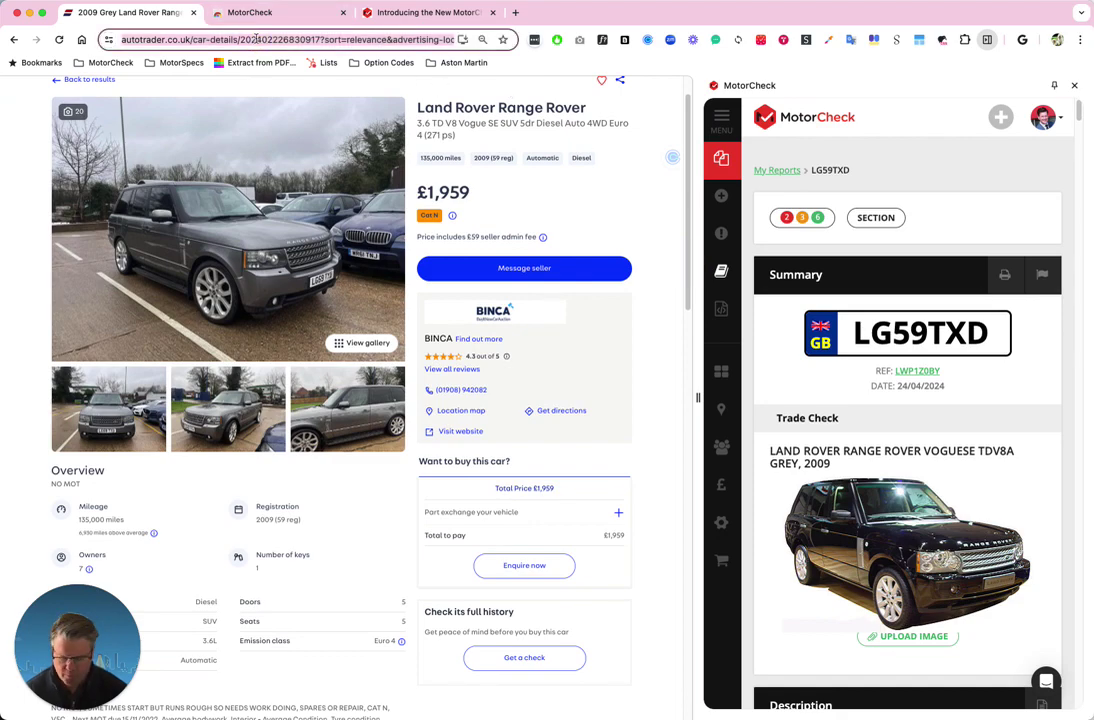
type("aa")
key("BackSpace")
key("BackSpace")
key("BackSpace")
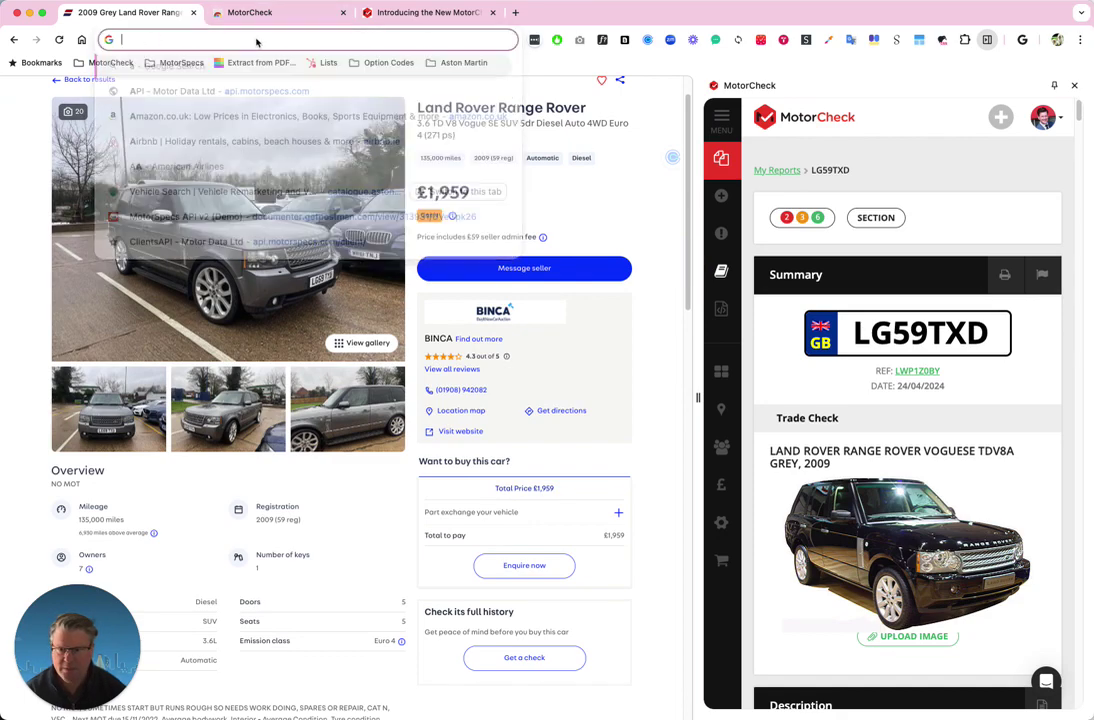
type("dvla")
key("Return")
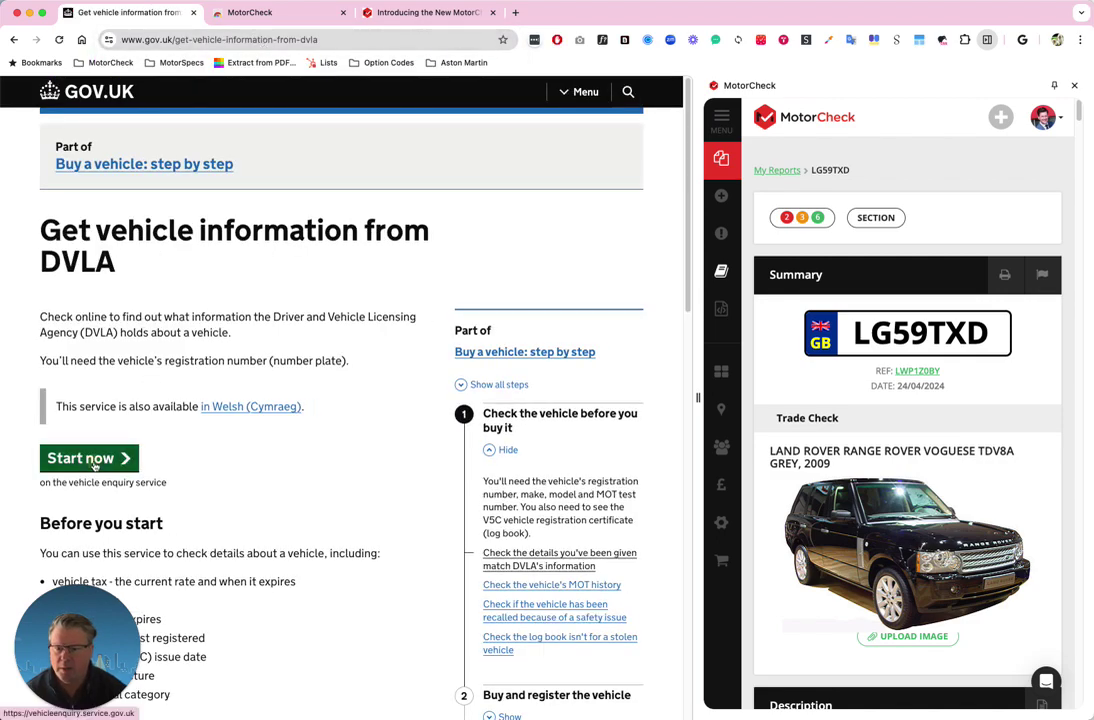
left_click(86, 458)
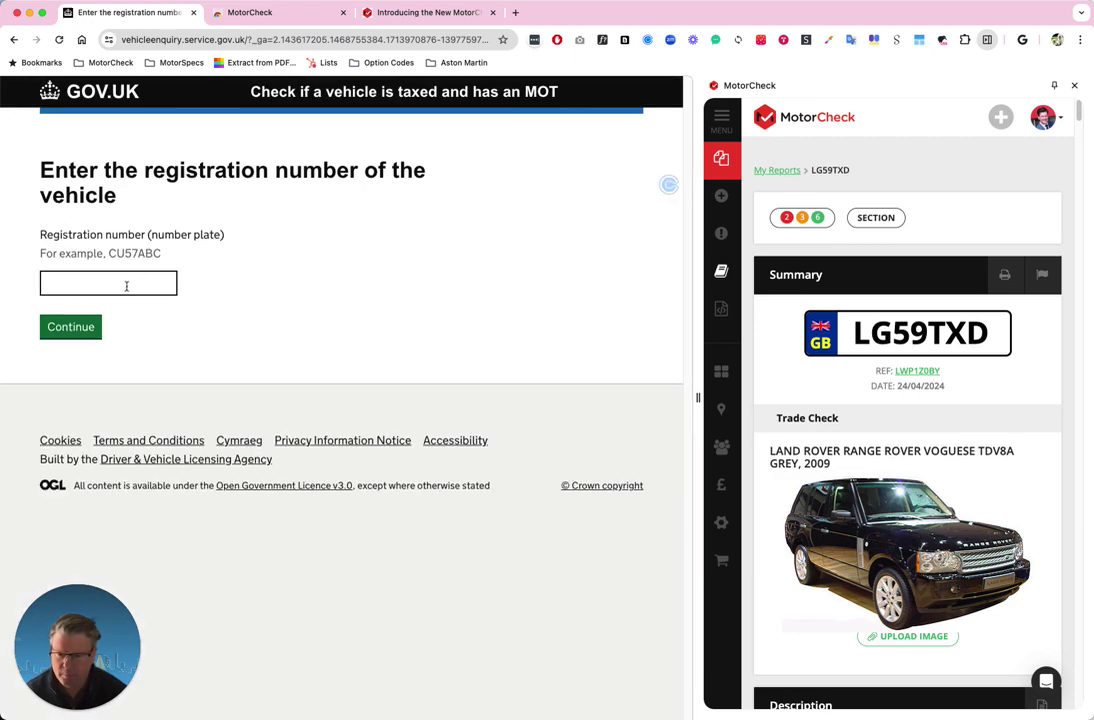
left_click(123, 286)
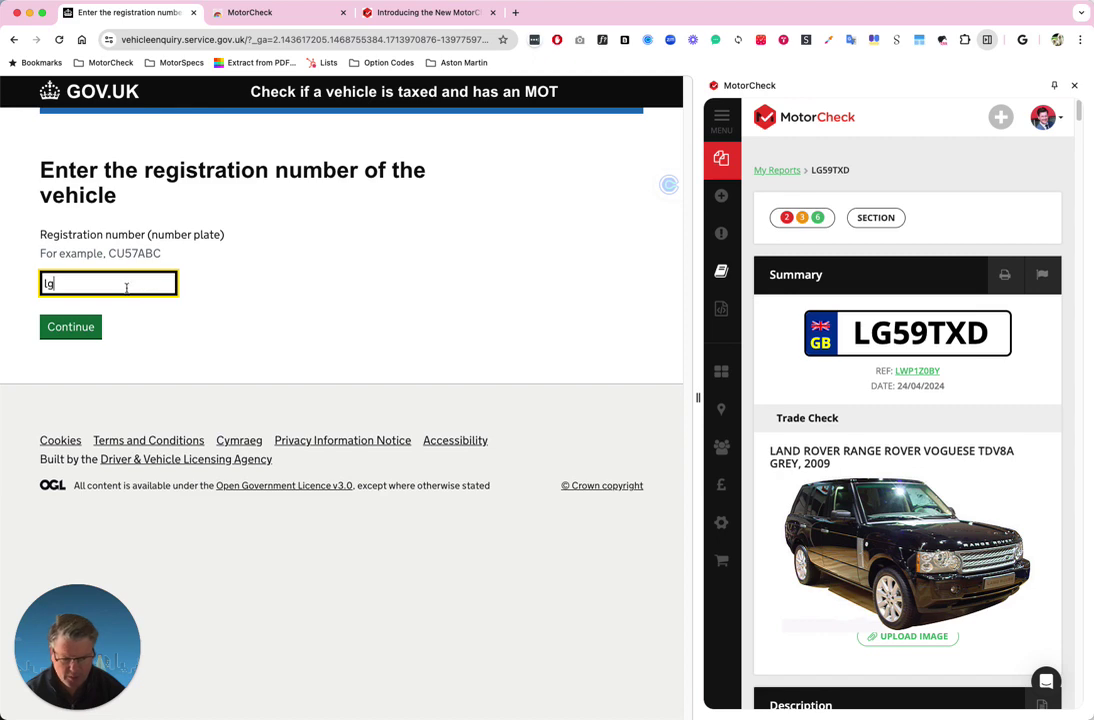
type("lg59t")
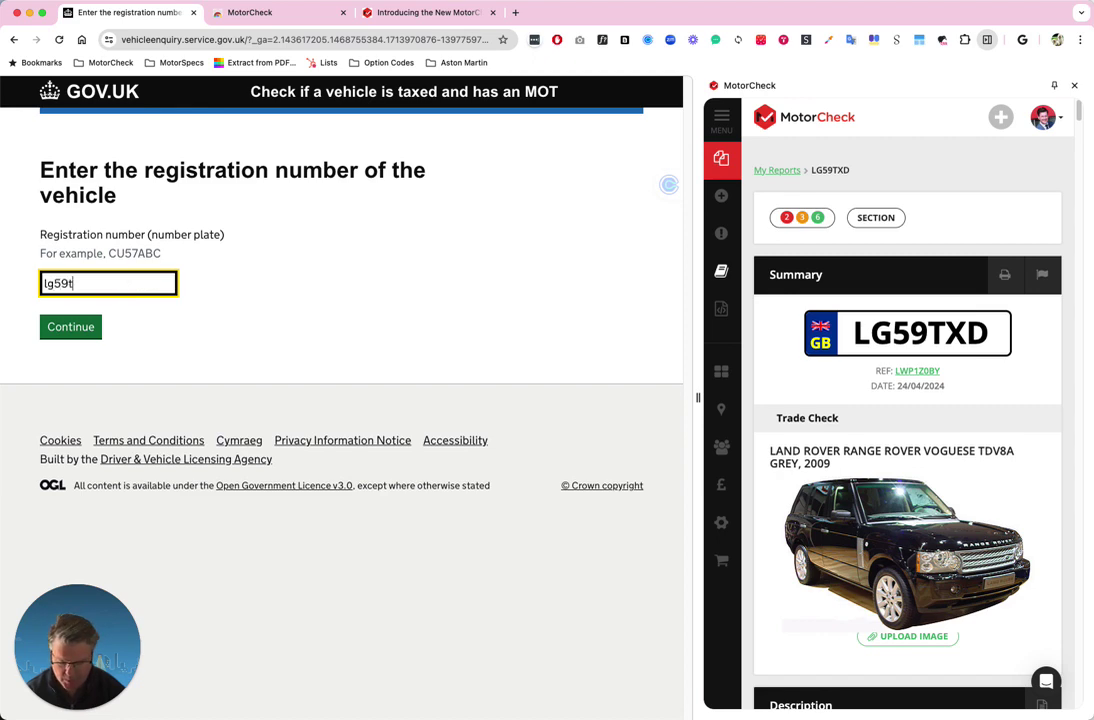
type("xd")
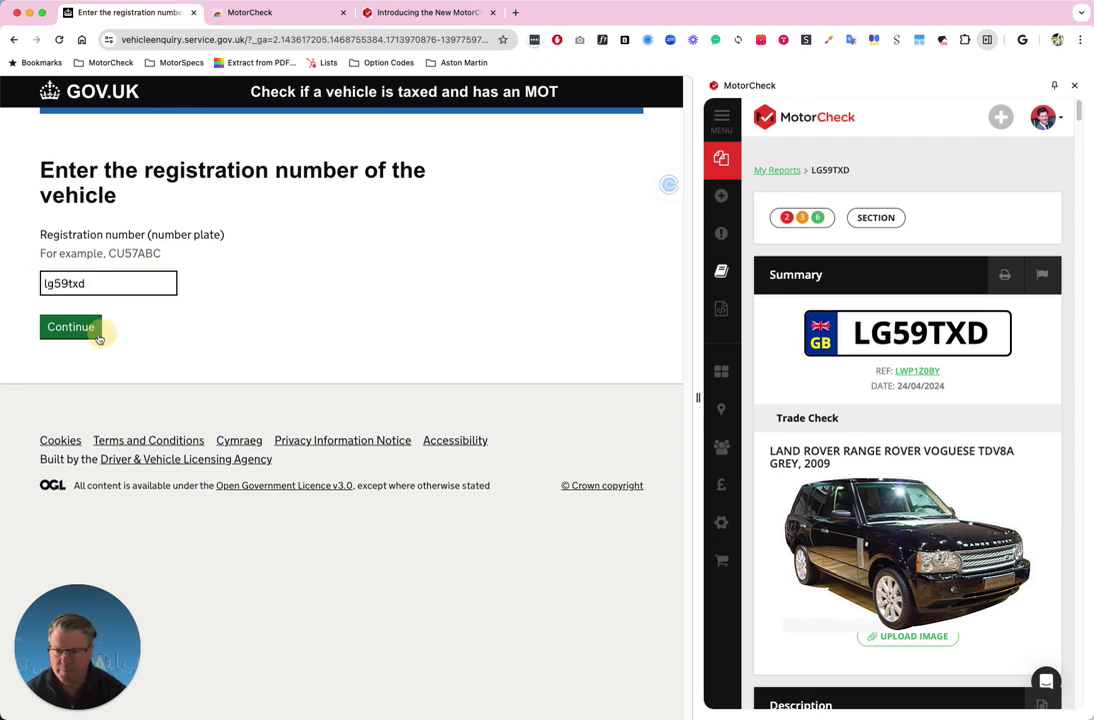
left_click(92, 329)
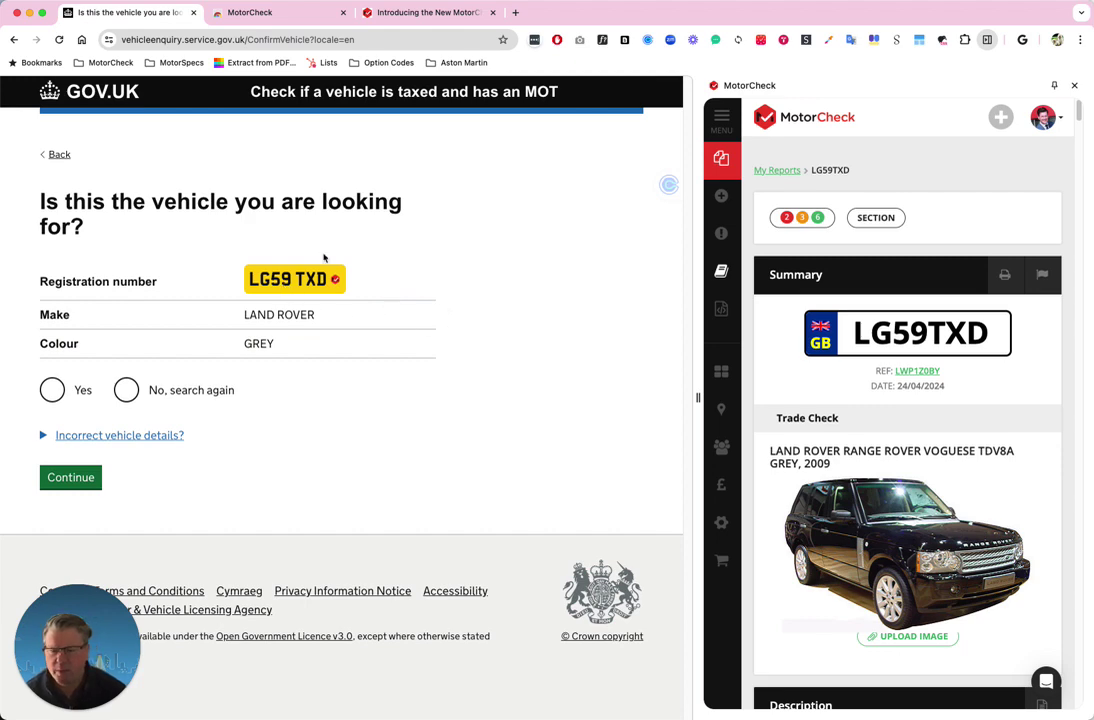
right_click(279, 283)
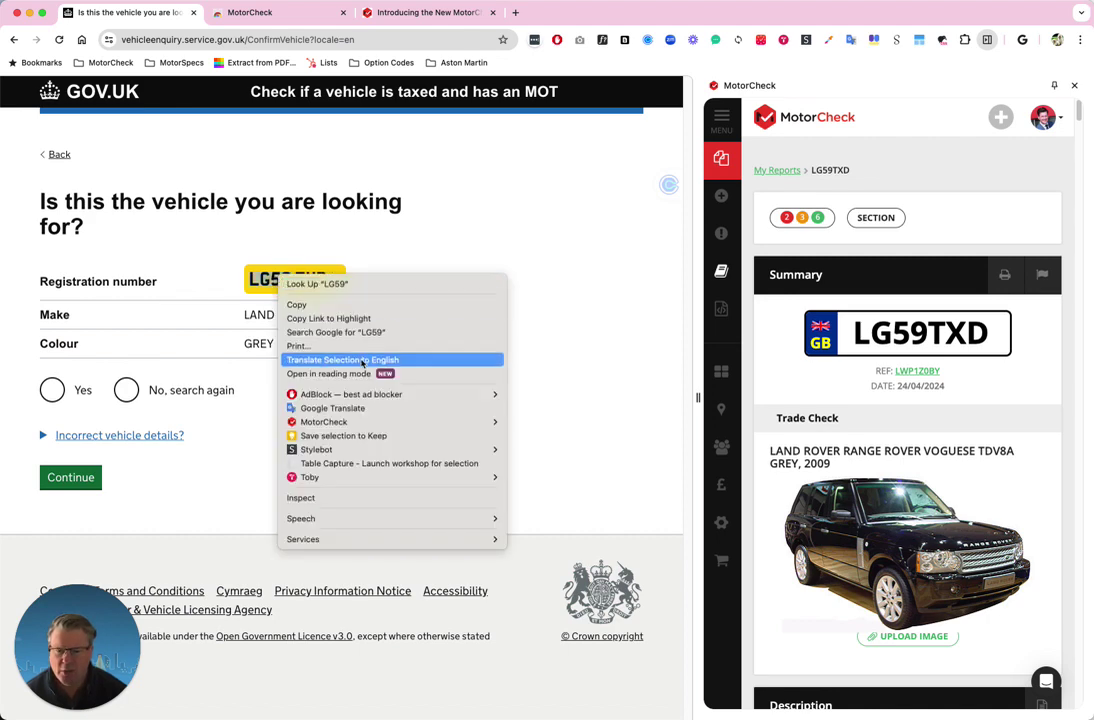
mouse_move(343, 424)
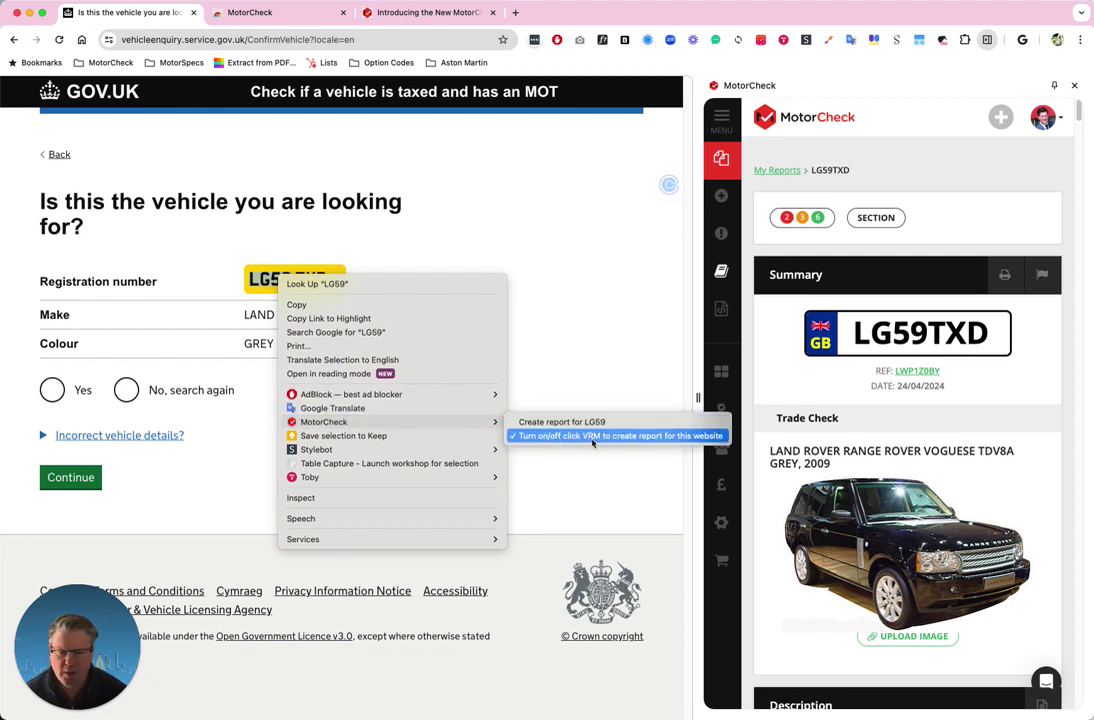
left_click(540, 437)
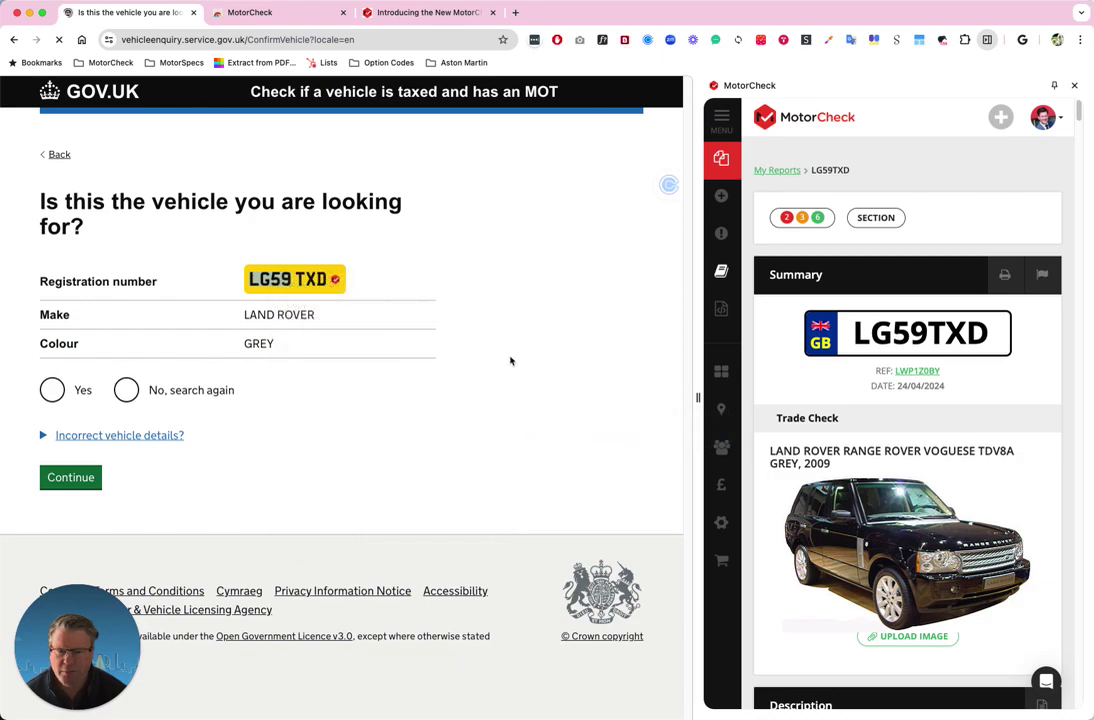
left_click(508, 360)
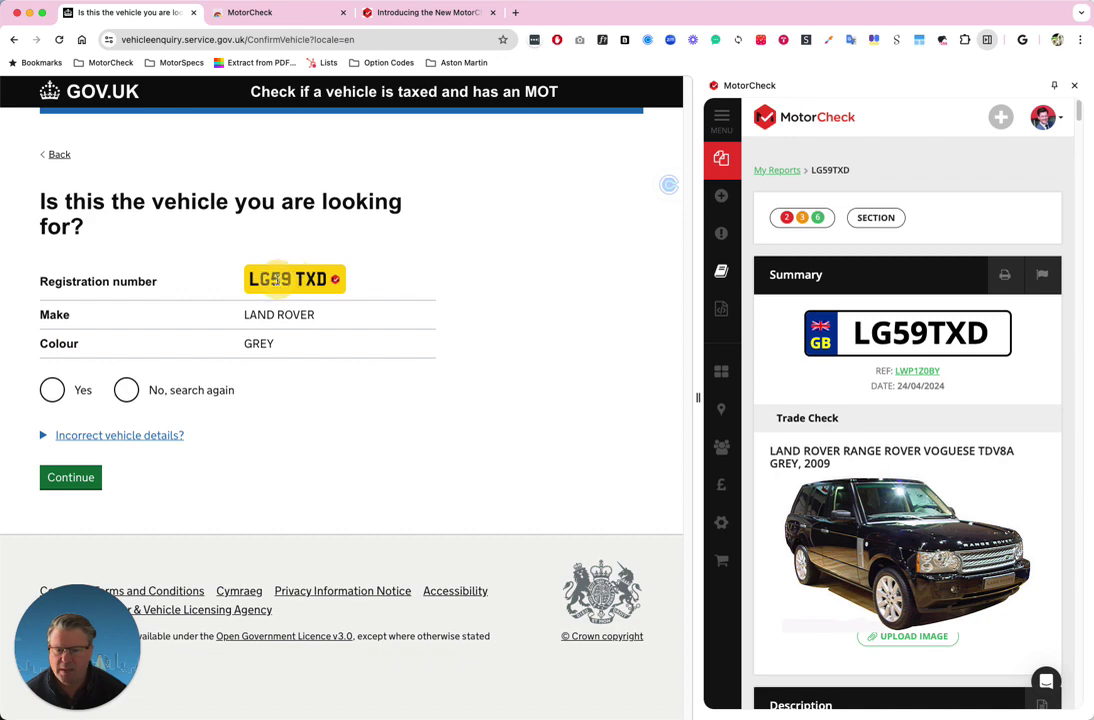
left_click(301, 281)
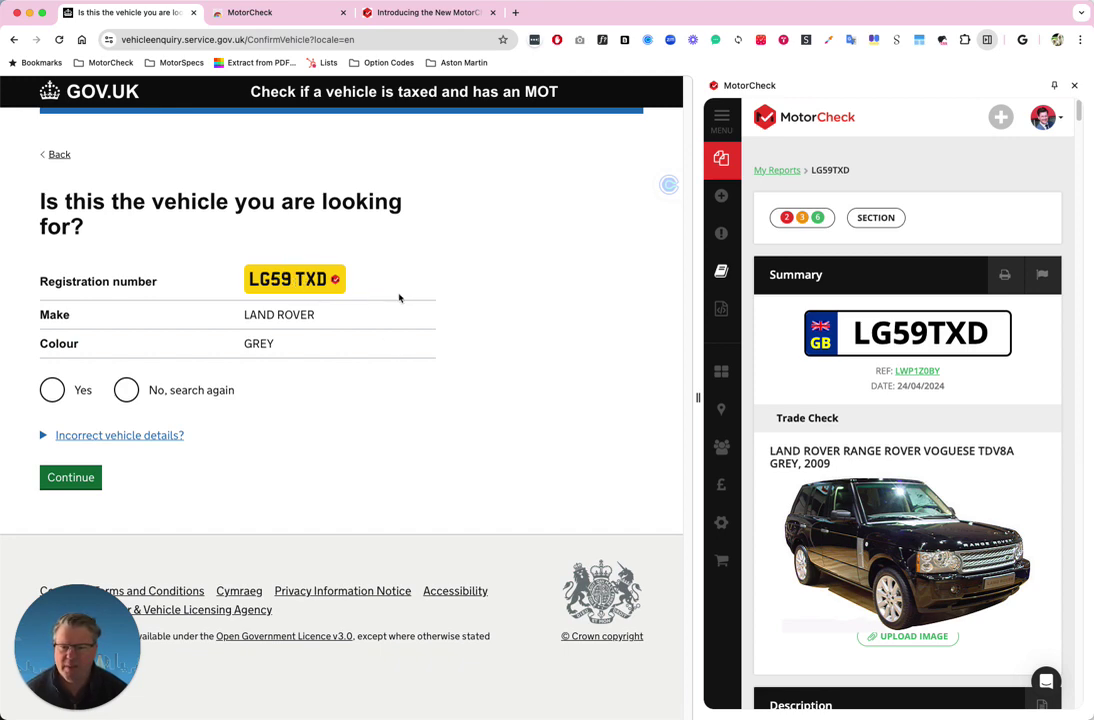
- Open the Aston Barclay vehicle search catalogue and narrow the MotorCheck side panel to show more of the listings
left_click(228, 41)
type("aston")
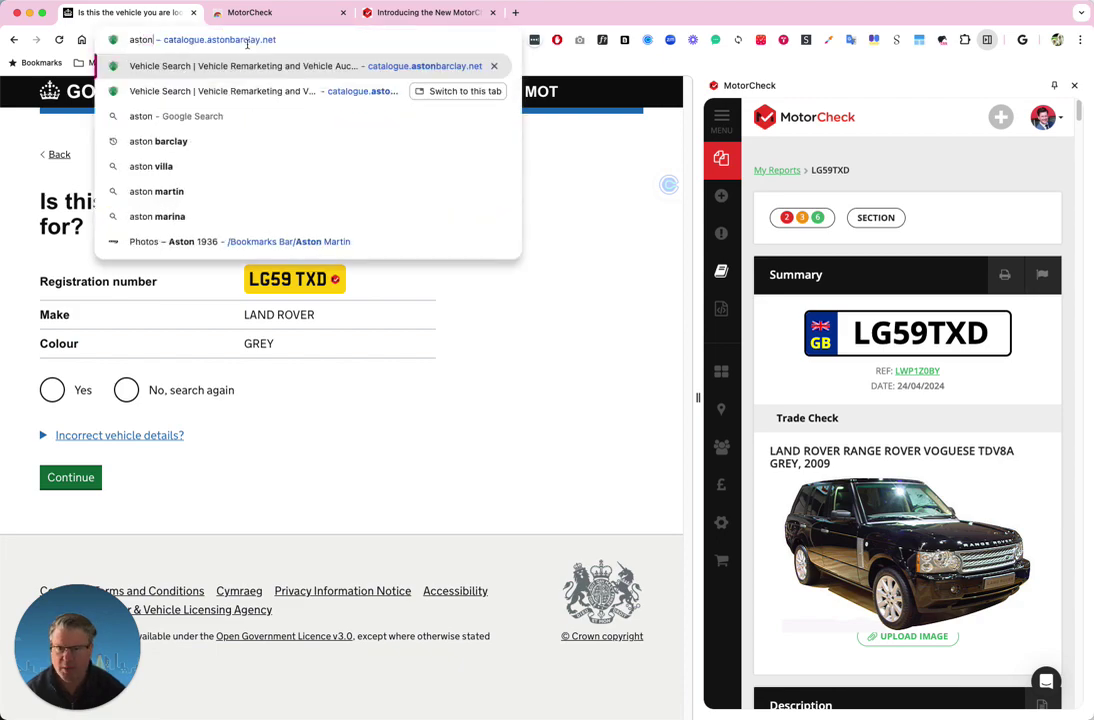
key("Return")
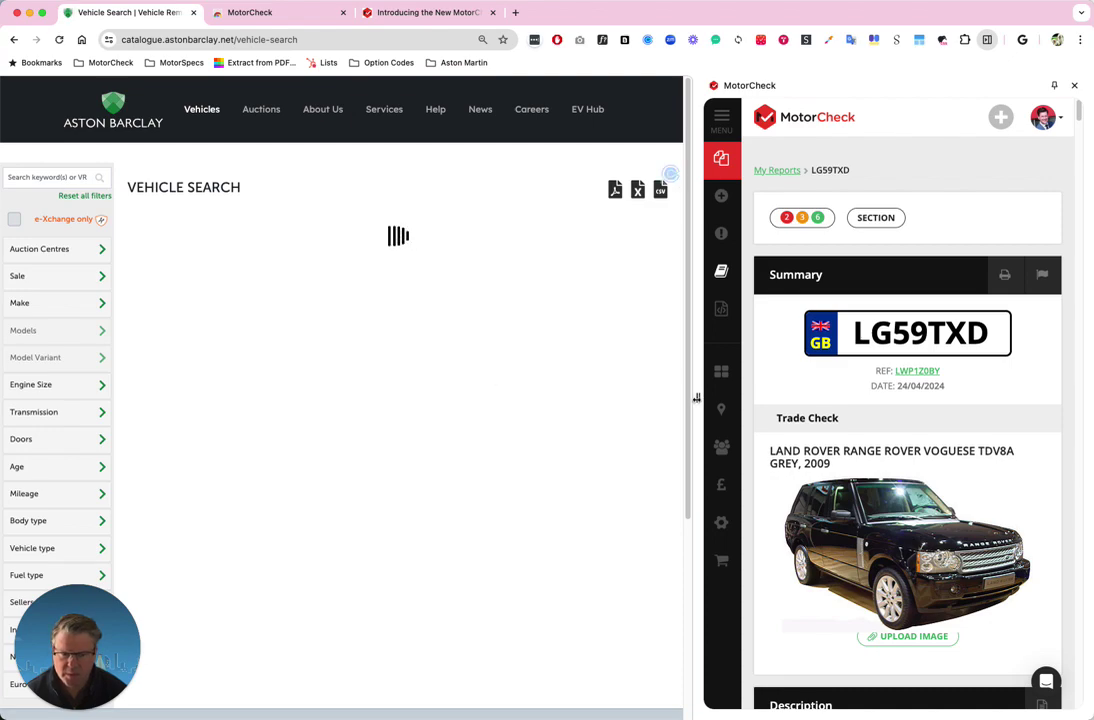
left_click_drag(698, 396, 834, 396)
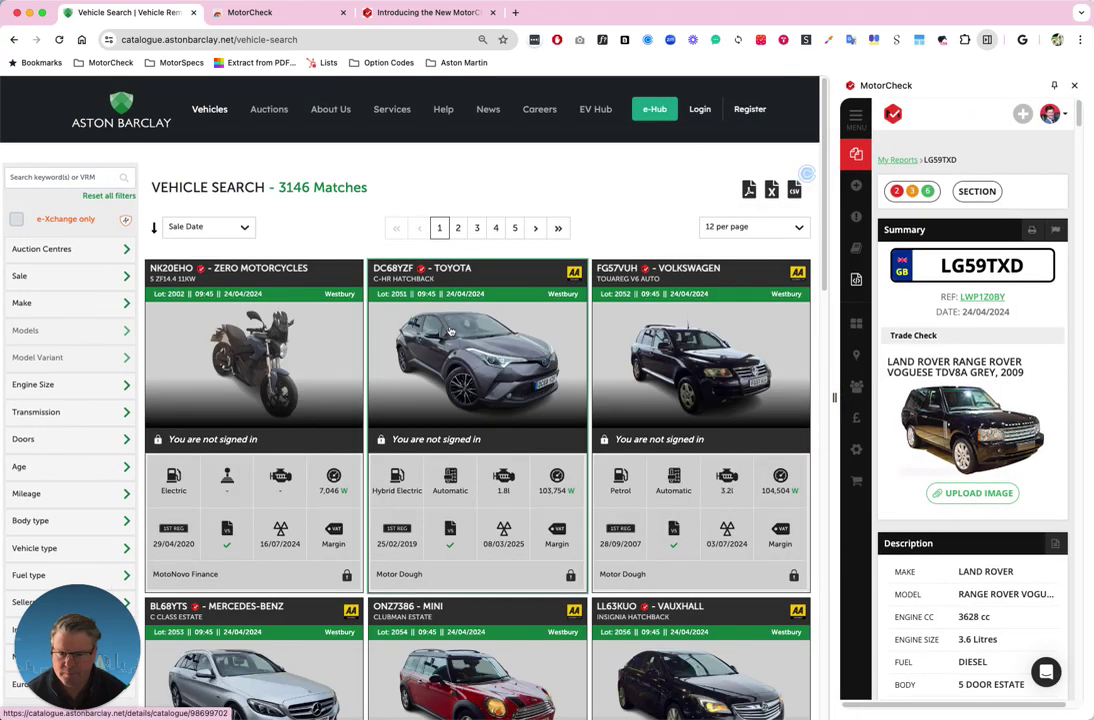
left_click(617, 270)
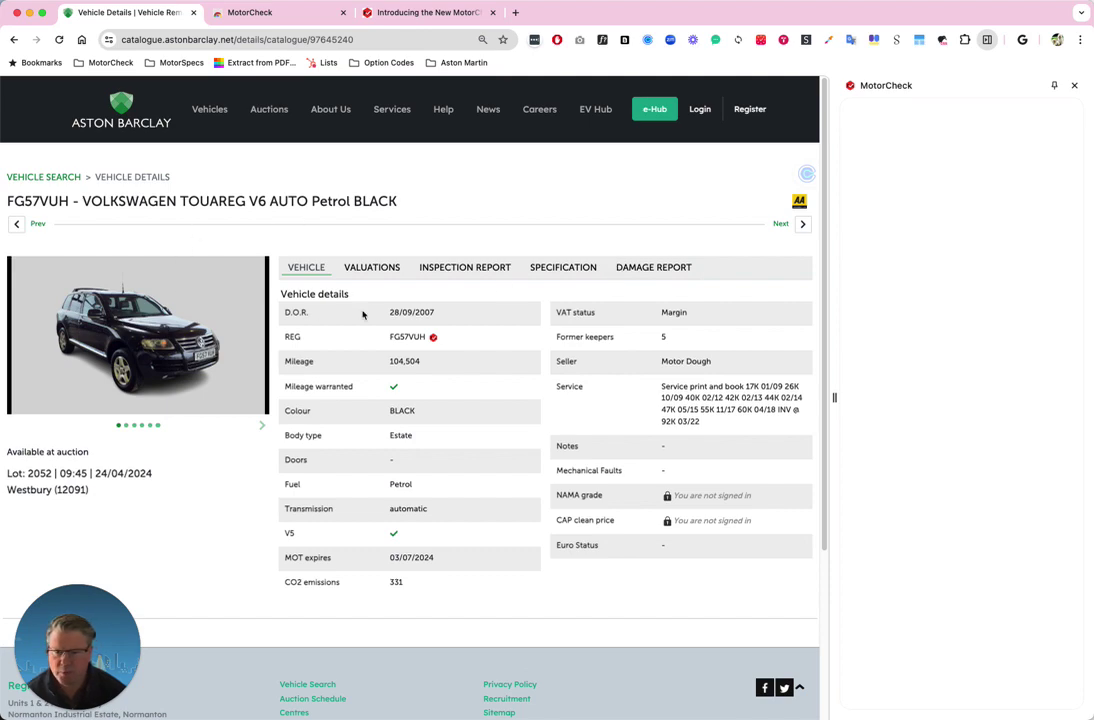
right_click(405, 341)
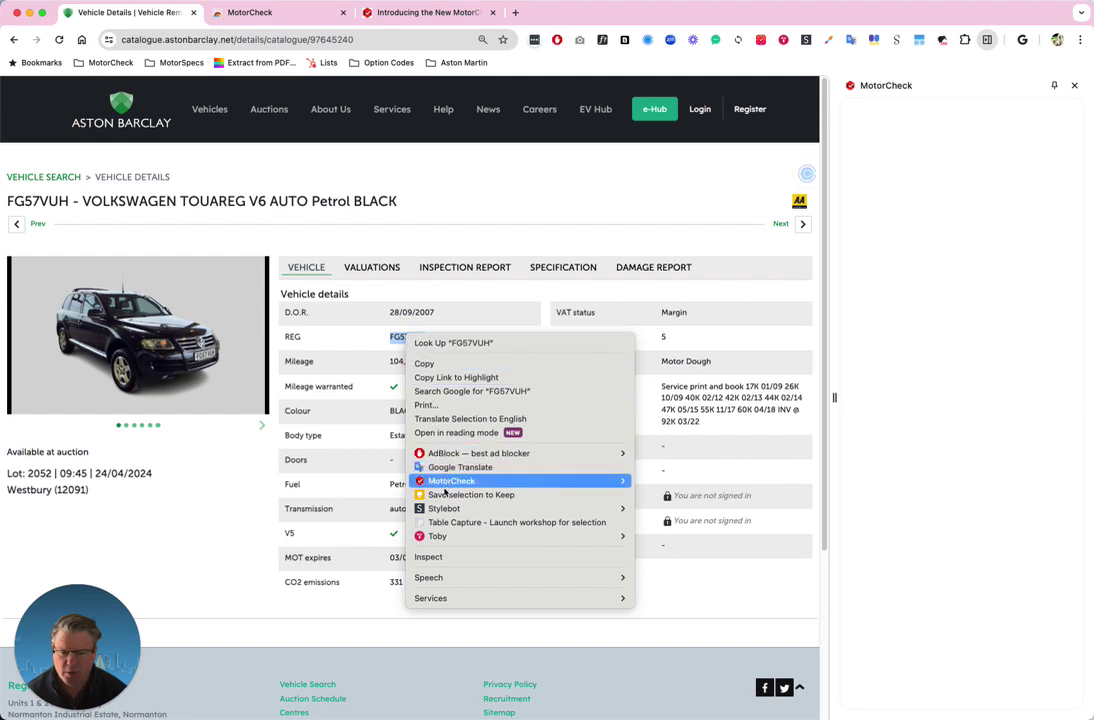
mouse_move(447, 484)
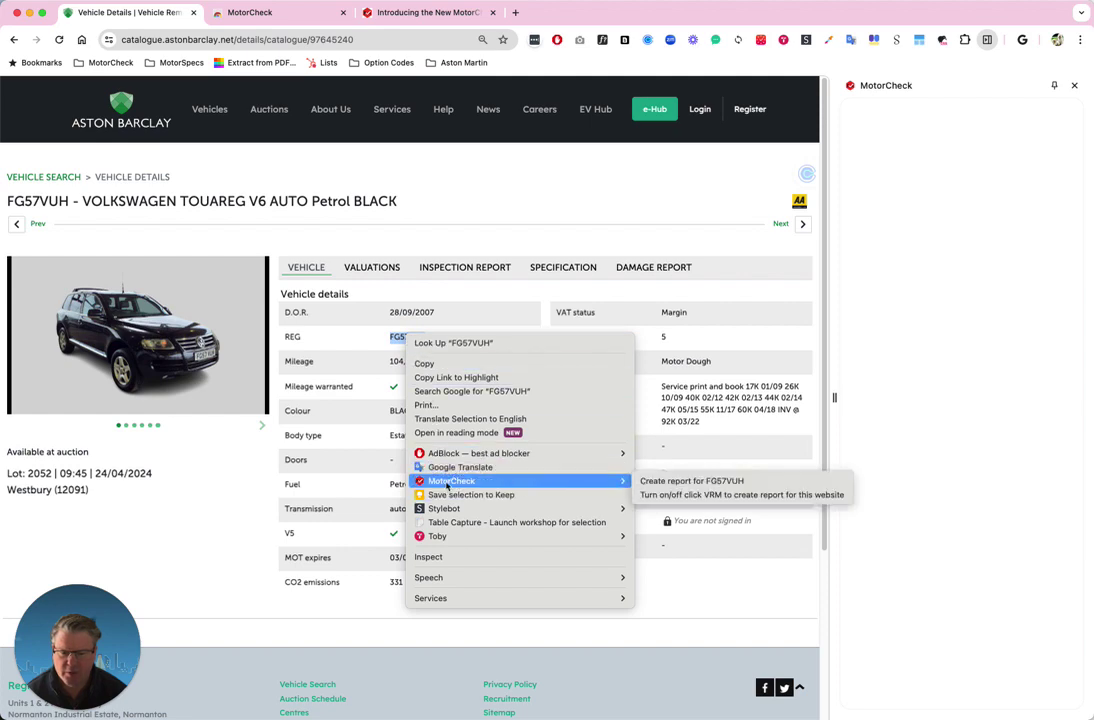
left_click(684, 494)
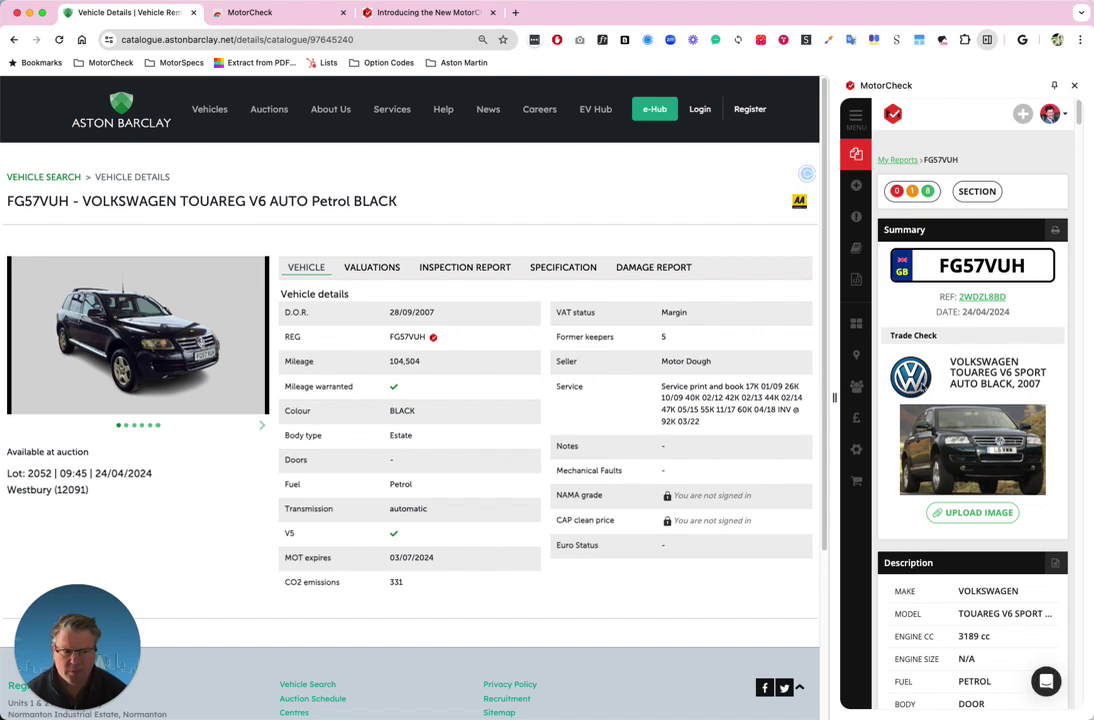
left_click_drag(818, 403, 796, 403)
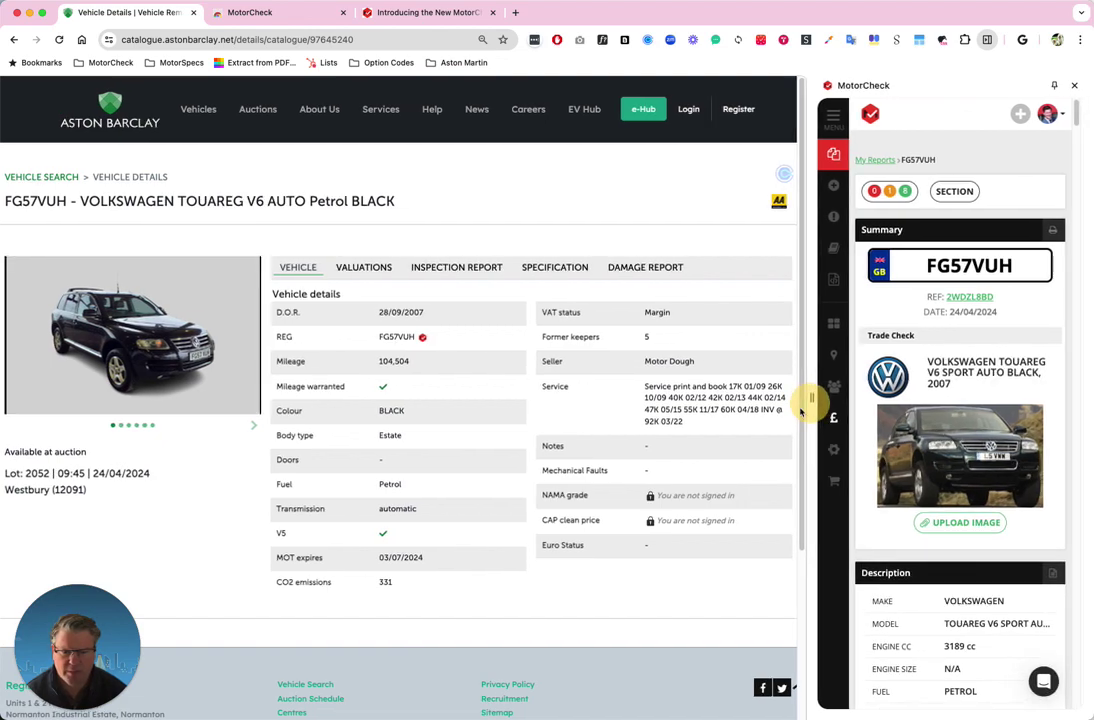
- Create another report from the Touareg's REG value, and turn off click VRM to create report for this website, with the side panel widened
double_click(397, 338)
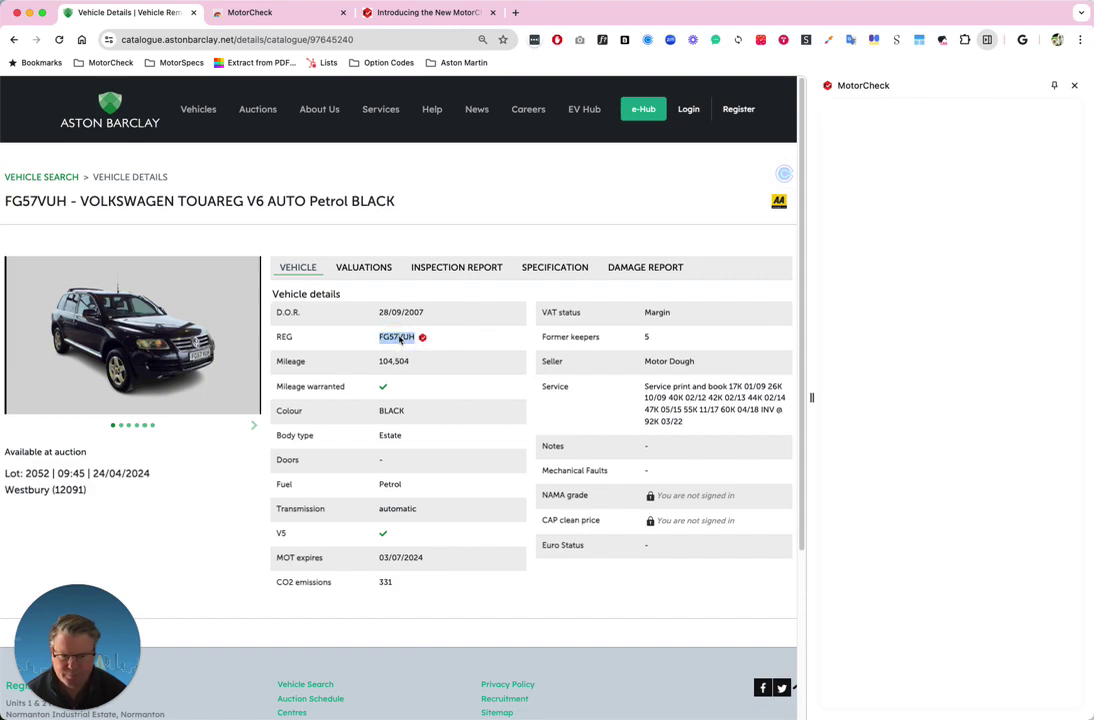
right_click(399, 340)
mouse_move(510, 480)
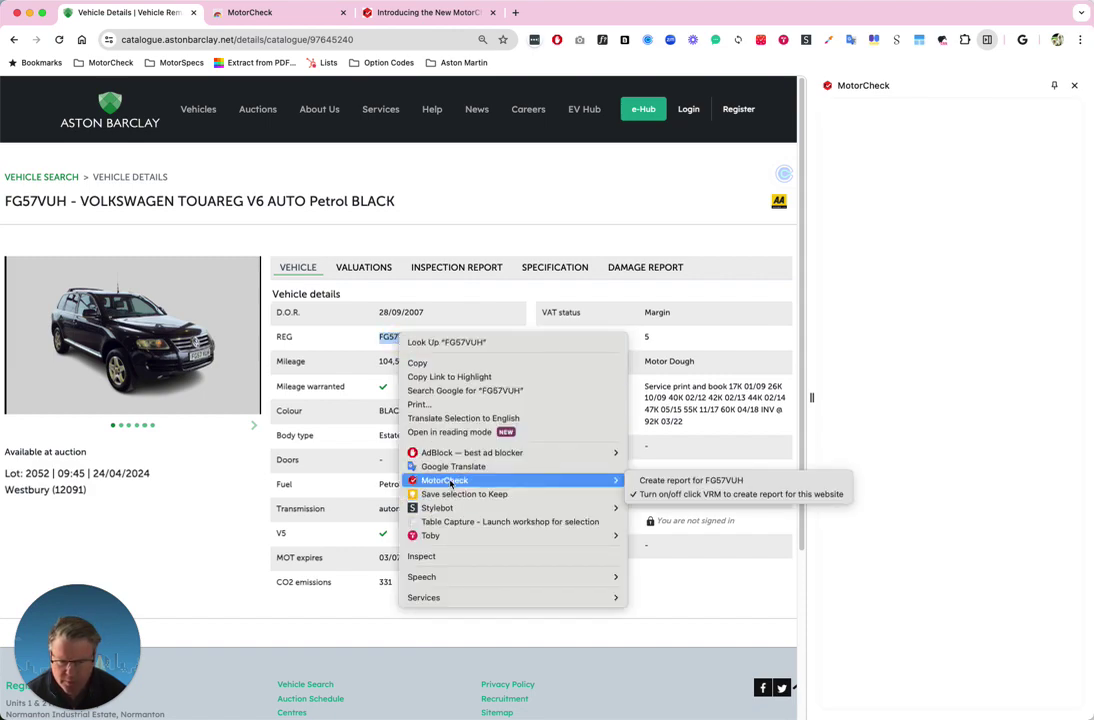
left_click(663, 495)
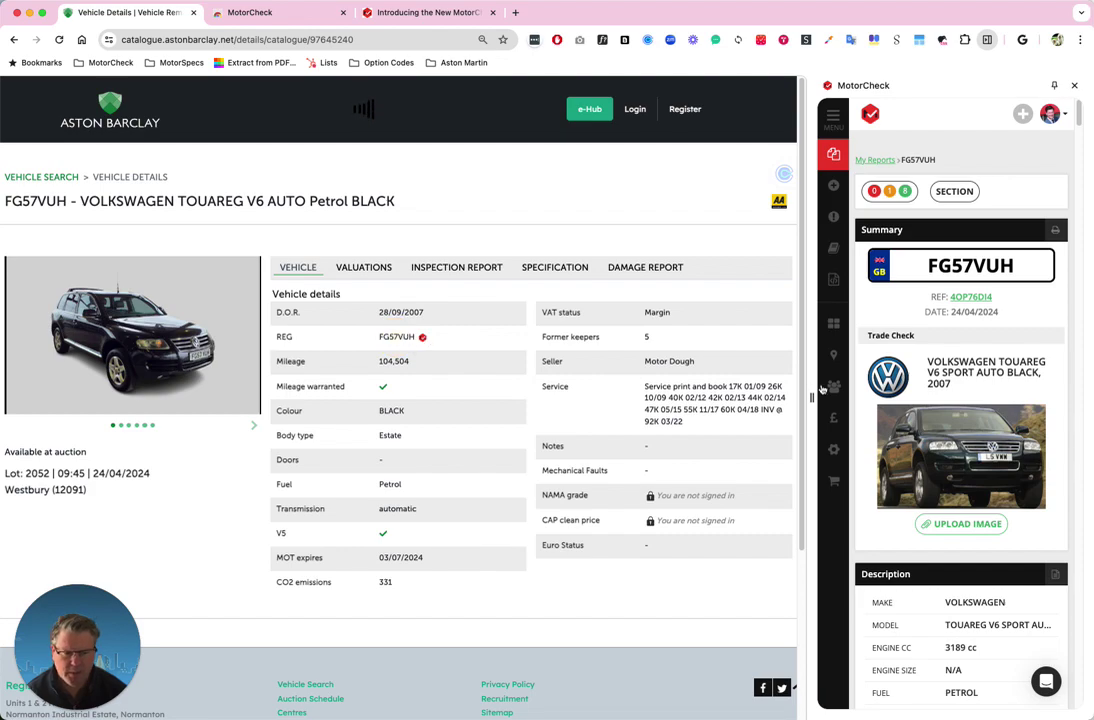
left_click_drag(812, 400, 715, 398)
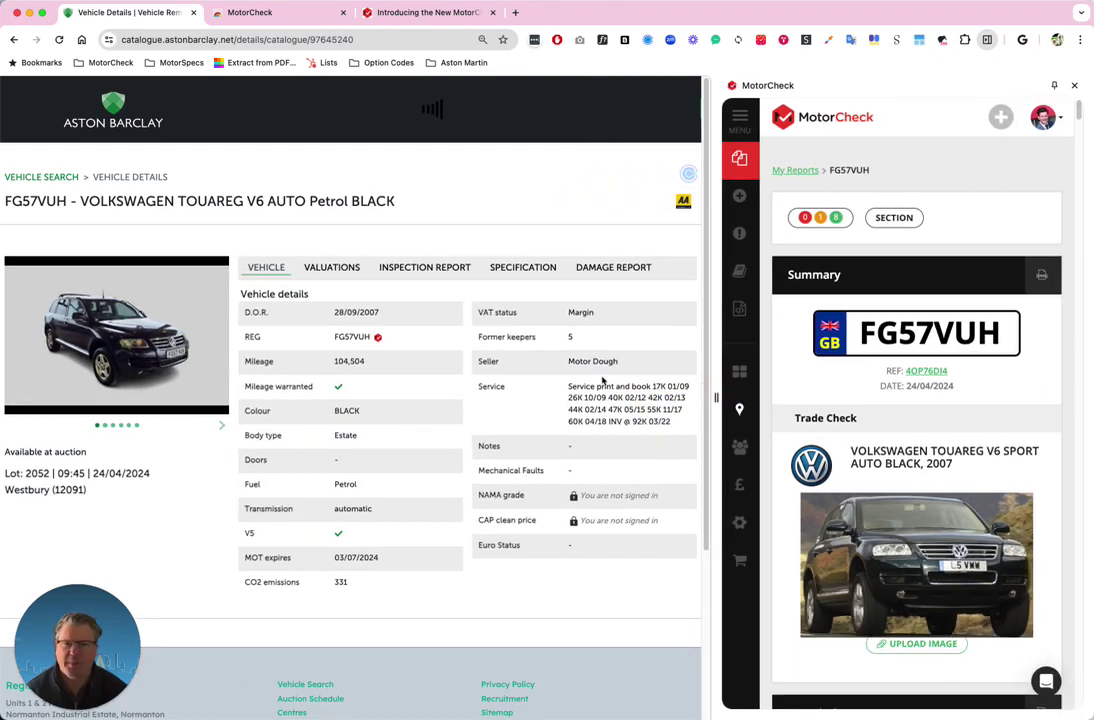